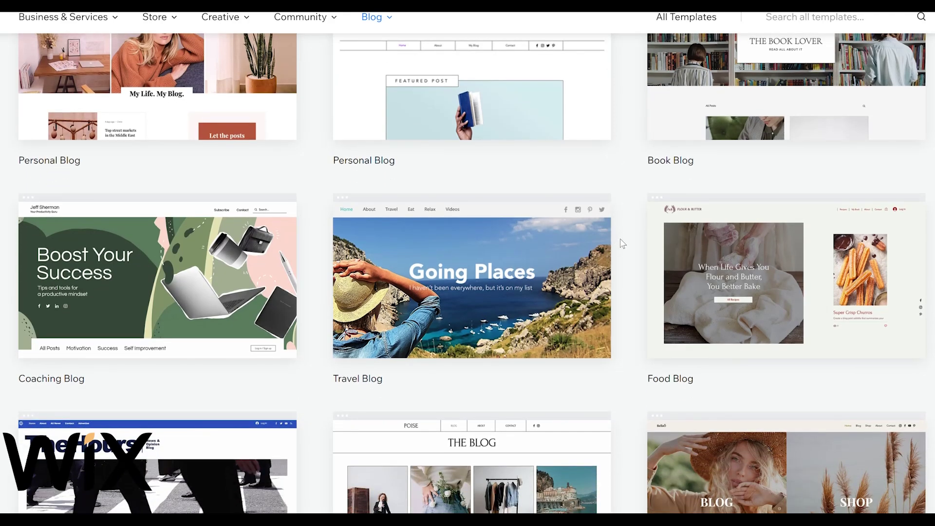
{"action": "scroll", "coordinate": [621, 243], "scroll_direction": "down", "scroll_amount": 2}
{"action": "scroll", "coordinate": [621, 243], "scroll_direction": "down", "scroll_amount": 2}
{"action": "scroll", "coordinate": [622, 244], "scroll_direction": "down", "scroll_amount": 2}
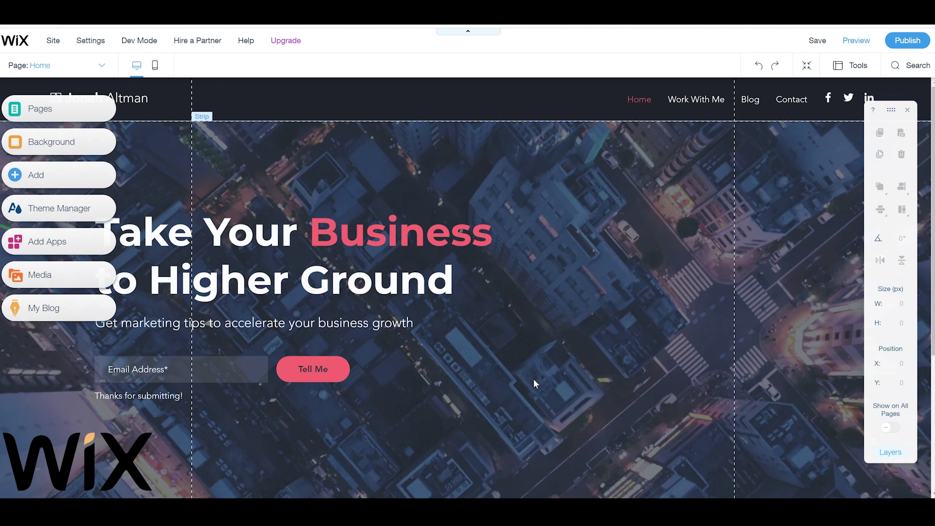
{"action": "scroll", "coordinate": [260, 150], "scroll_direction": "down", "scroll_amount": 1}
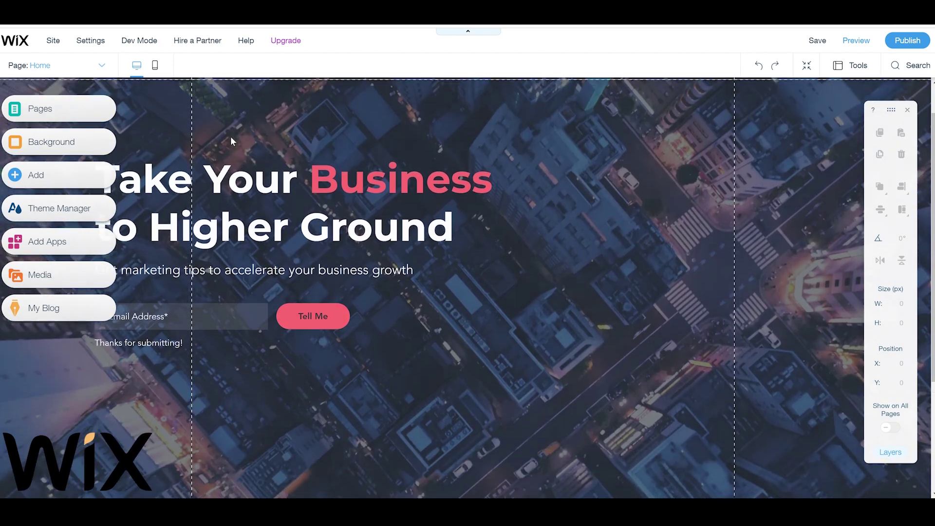
{"action": "scroll", "coordinate": [230, 136], "scroll_direction": "up", "scroll_amount": 1}
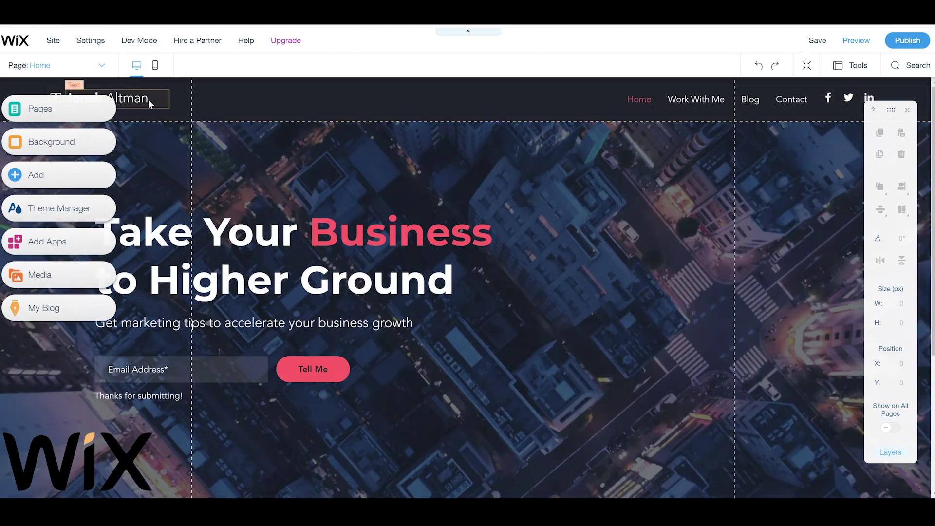
- Select the site-name text in the Marketing Blog header
{"action": "left_click", "coordinate": [148, 99]}
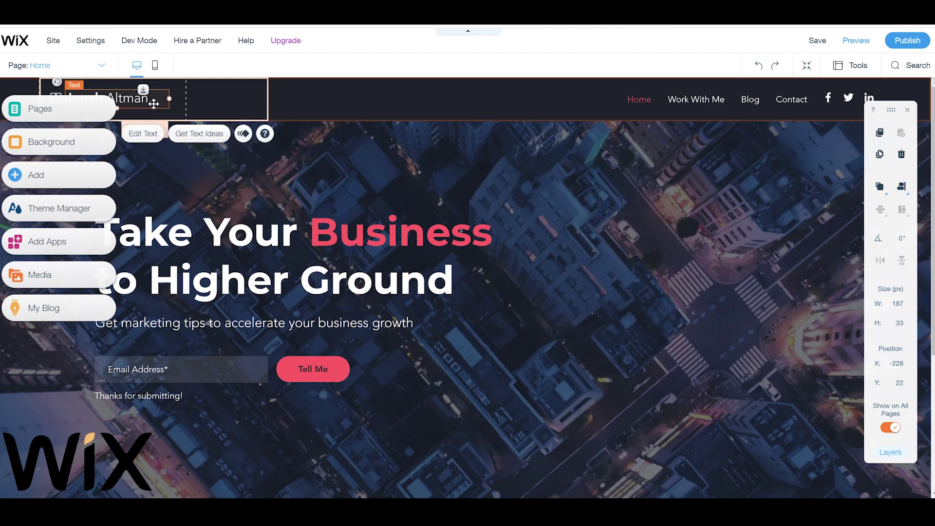
- Retitle the header to 'AppFind Reviews', widen it to one line, and finish editing
{"action": "left_click", "coordinate": [150, 134]}
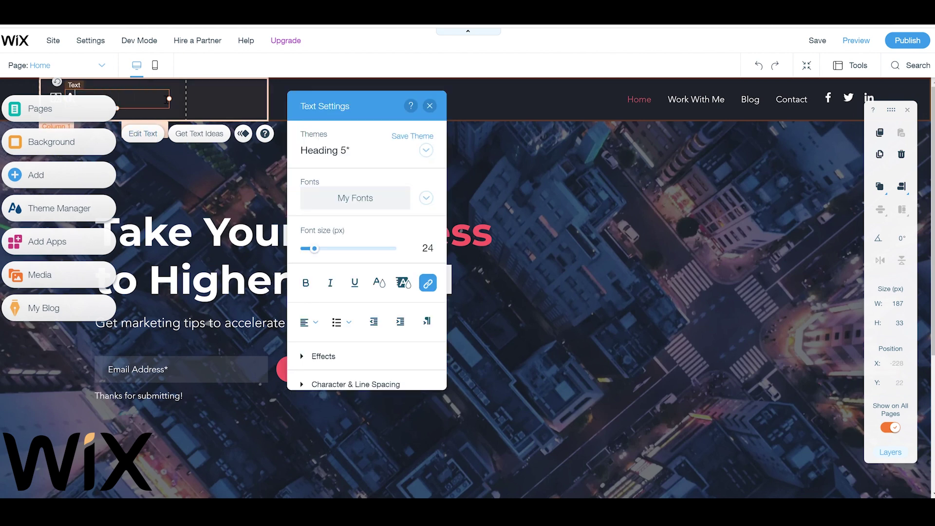
{"action": "type", "text": "AppFind"}
{"action": "type", "text": " R"}
{"action": "type", "text": "eviews"}
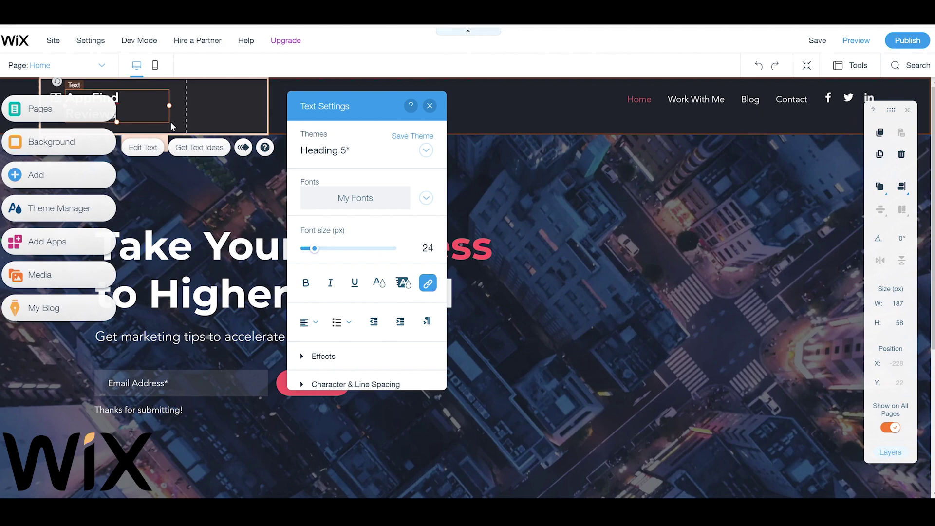
{"action": "left_click_drag", "start_coordinate": [172, 107], "coordinate": [184, 110]}
{"action": "left_click", "coordinate": [204, 344]}
{"action": "type", "text": "Get updates on the latest mob"}
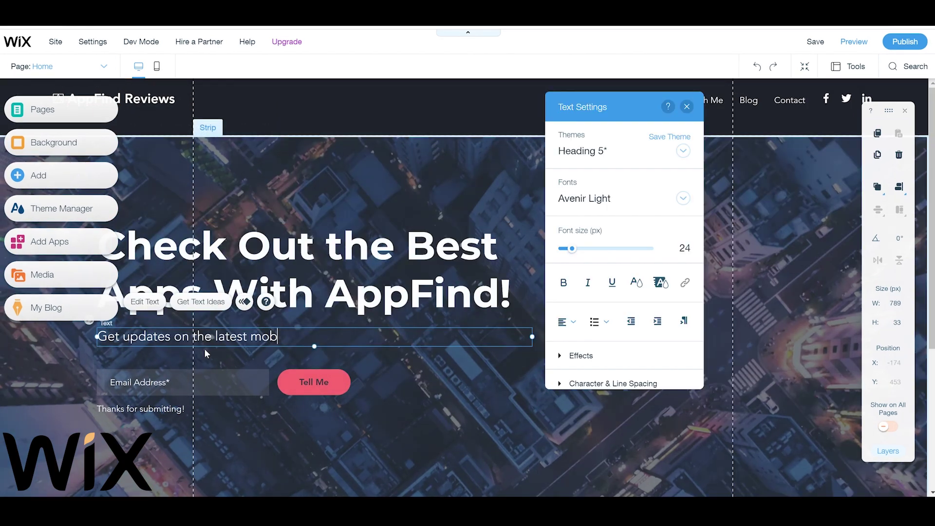
{"action": "type", "text": "ile apps and games!"}
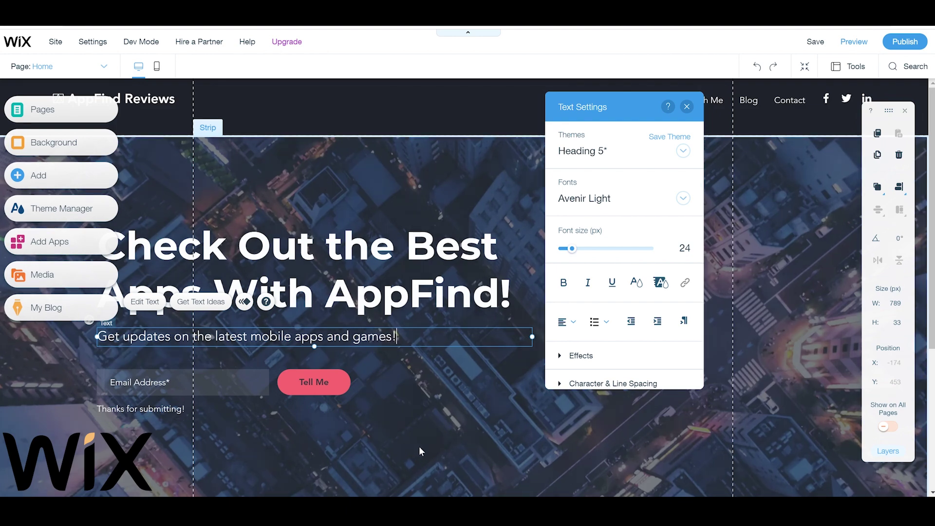
{"action": "left_click", "coordinate": [419, 446]}
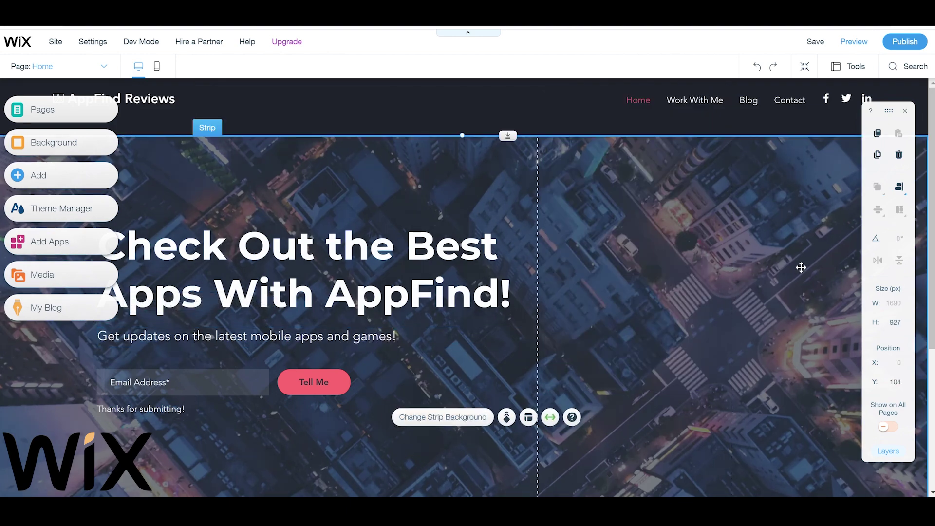
{"action": "scroll", "coordinate": [767, 271], "scroll_direction": "down", "scroll_amount": 3}
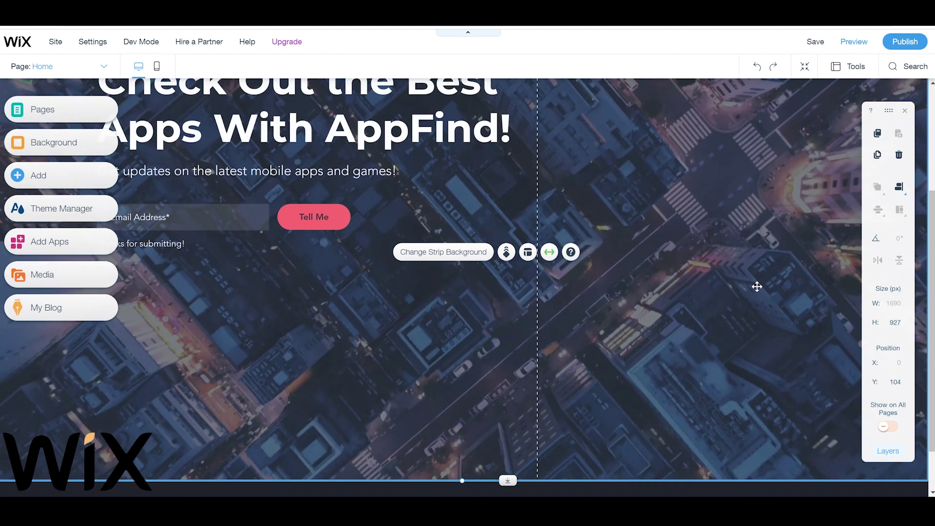
{"action": "scroll", "coordinate": [757, 287], "scroll_direction": "up", "scroll_amount": 3}
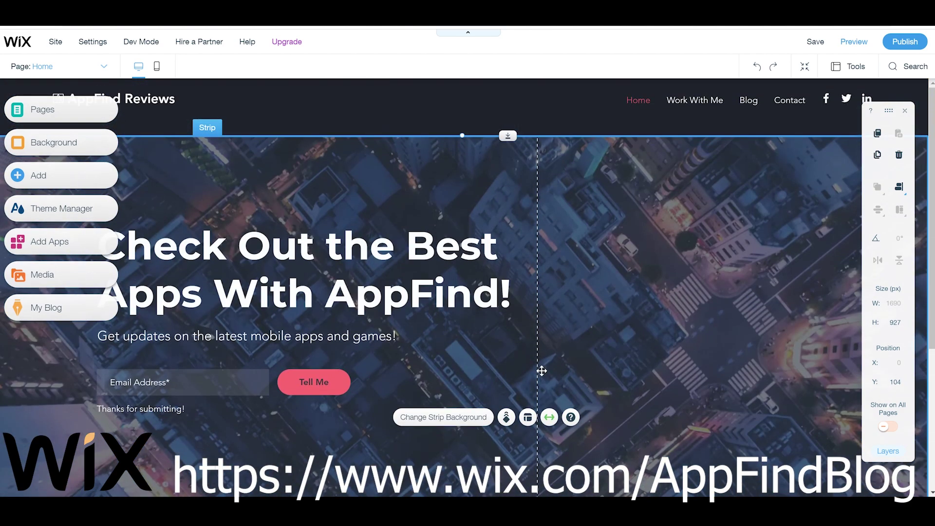
- Bring up the hero strip's background settings
{"action": "left_click", "coordinate": [463, 422]}
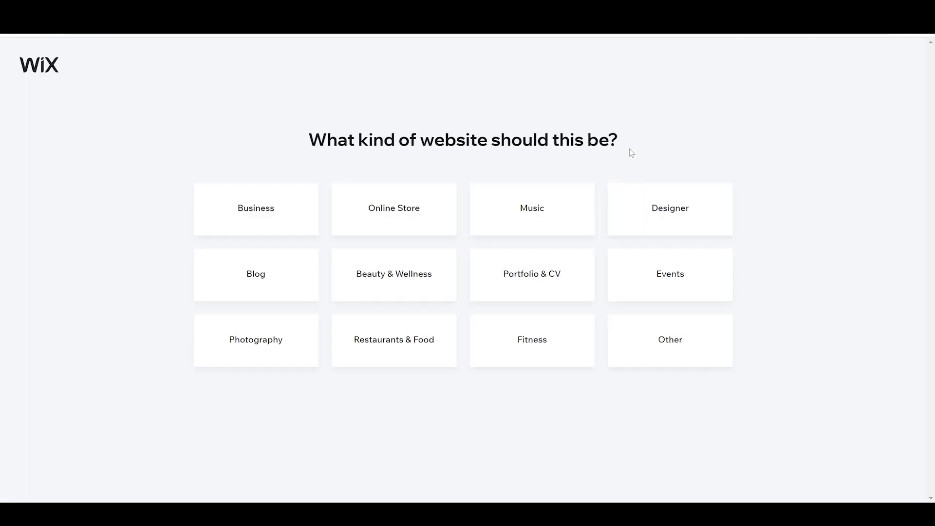
- Choose Blog as the site type and browse blog templates to page 2 for Marketing Blog
{"action": "left_click", "coordinate": [236, 275]}
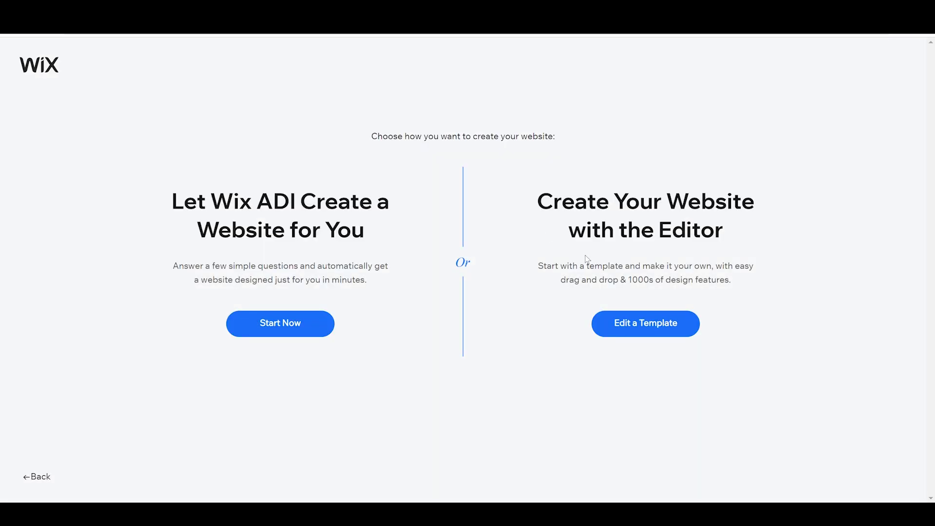
{"action": "left_click", "coordinate": [631, 334]}
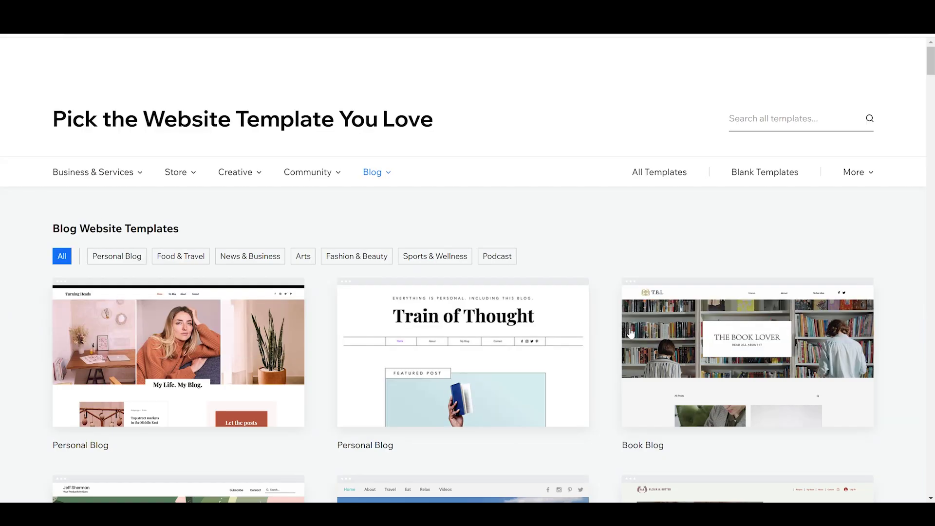
{"action": "scroll", "coordinate": [562, 232], "scroll_direction": "down", "scroll_amount": 1}
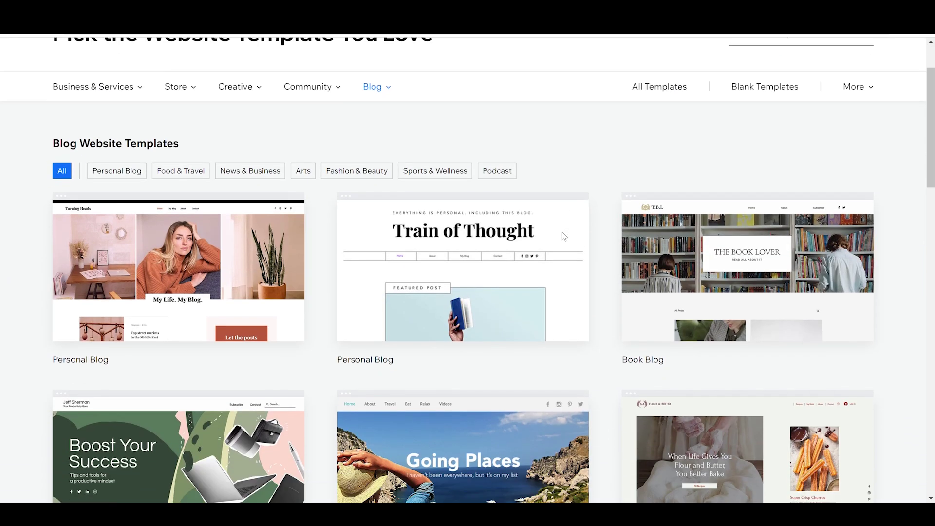
{"action": "scroll", "coordinate": [562, 232], "scroll_direction": "down", "scroll_amount": 2}
{"action": "scroll", "coordinate": [562, 233], "scroll_direction": "down", "scroll_amount": 2}
{"action": "scroll", "coordinate": [562, 233], "scroll_direction": "down", "scroll_amount": 2}
{"action": "scroll", "coordinate": [563, 235], "scroll_direction": "down", "scroll_amount": 3}
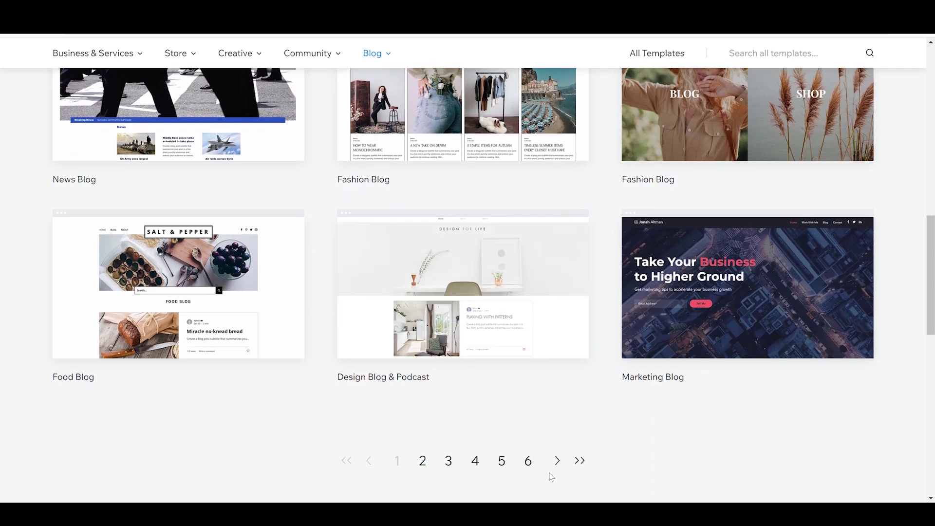
{"action": "left_click", "coordinate": [422, 462]}
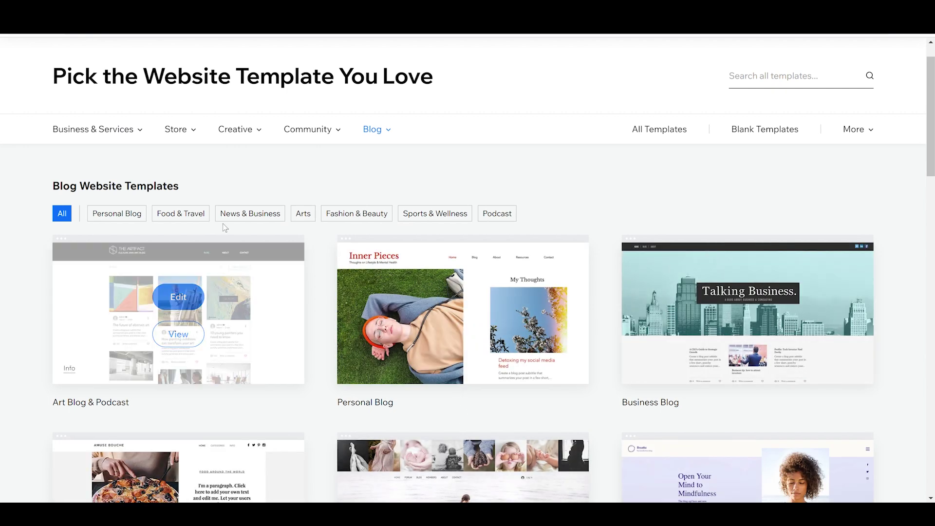
{"action": "scroll", "coordinate": [205, 204], "scroll_direction": "down", "scroll_amount": 10}
{"action": "scroll", "coordinate": [401, 361], "scroll_direction": "down", "scroll_amount": 5}
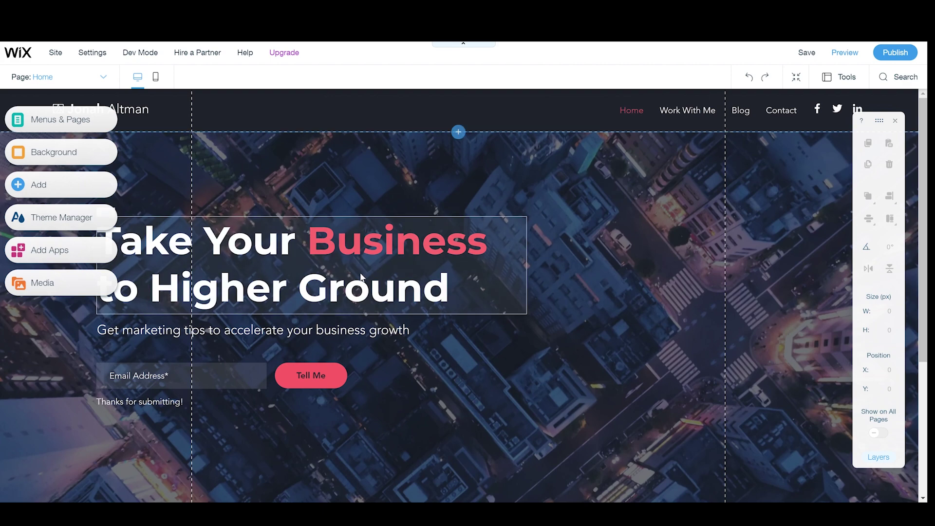
- Rewrite the headline as 'Find the best apps with AppFind!' and select the word AppFind!
{"action": "left_click", "coordinate": [421, 295]}
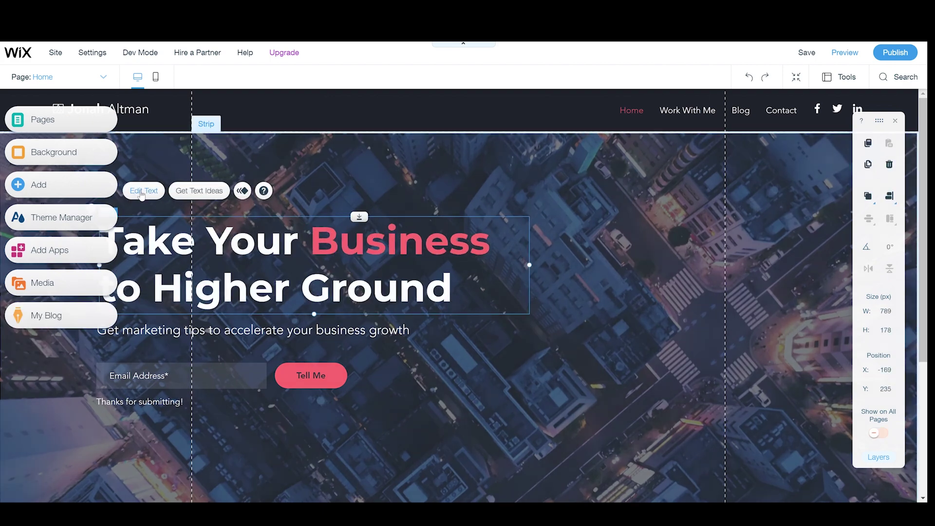
{"action": "left_click", "coordinate": [142, 192]}
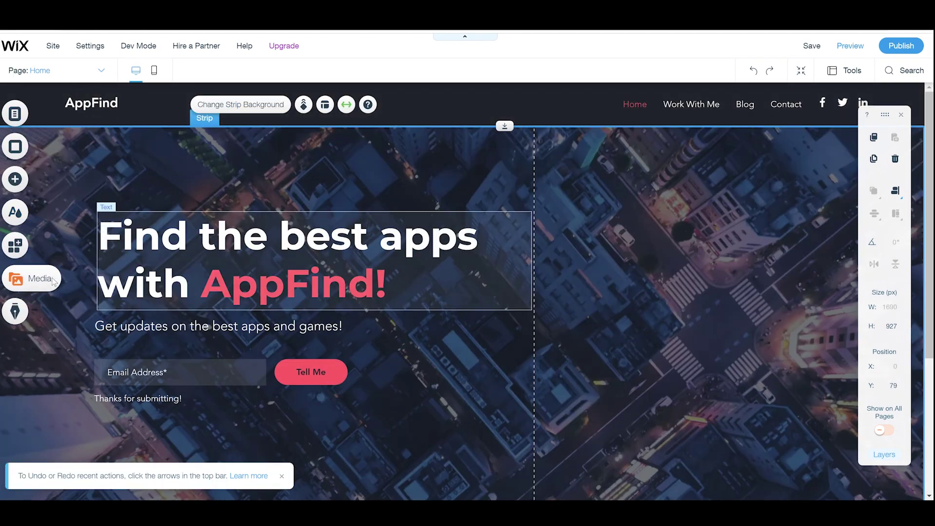
{"action": "left_click", "coordinate": [15, 278]}
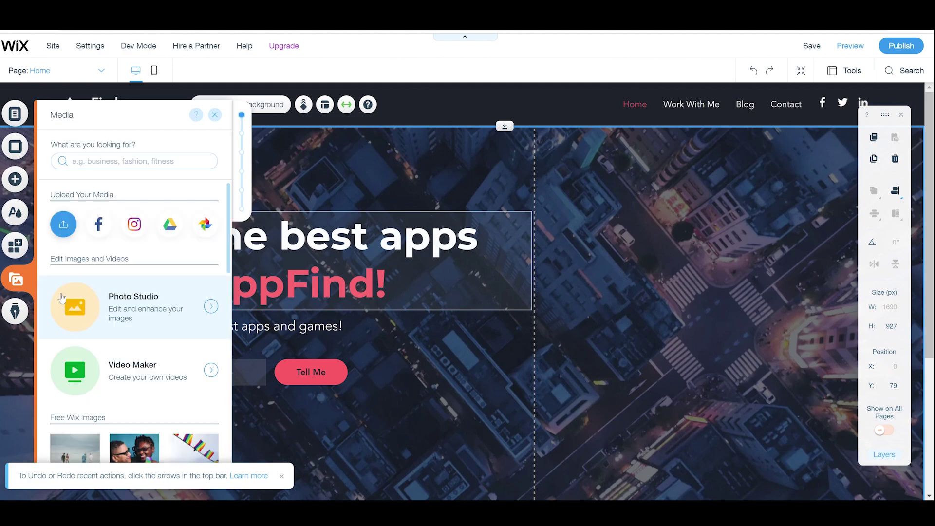
{"action": "scroll", "coordinate": [109, 292], "scroll_direction": "down", "scroll_amount": 5}
{"action": "scroll", "coordinate": [117, 263], "scroll_direction": "up", "scroll_amount": 5}
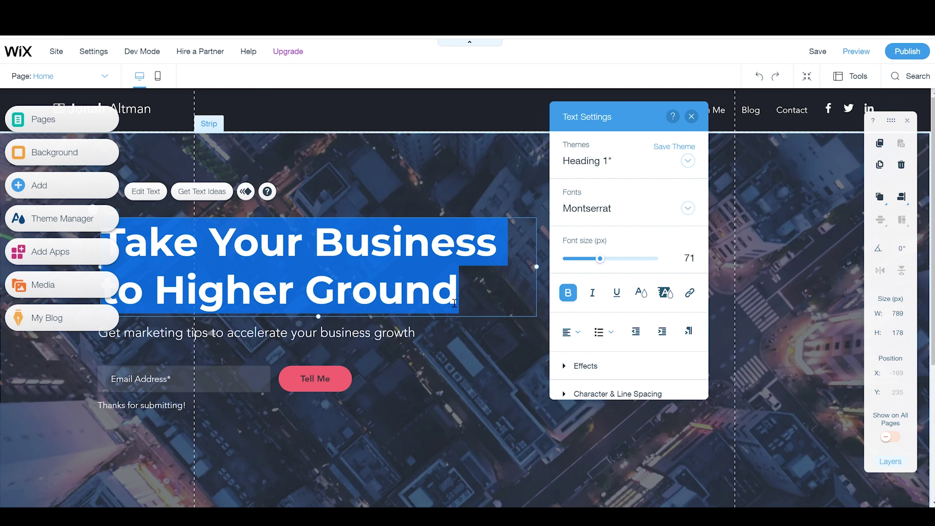
{"action": "type", "text": "Find the "}
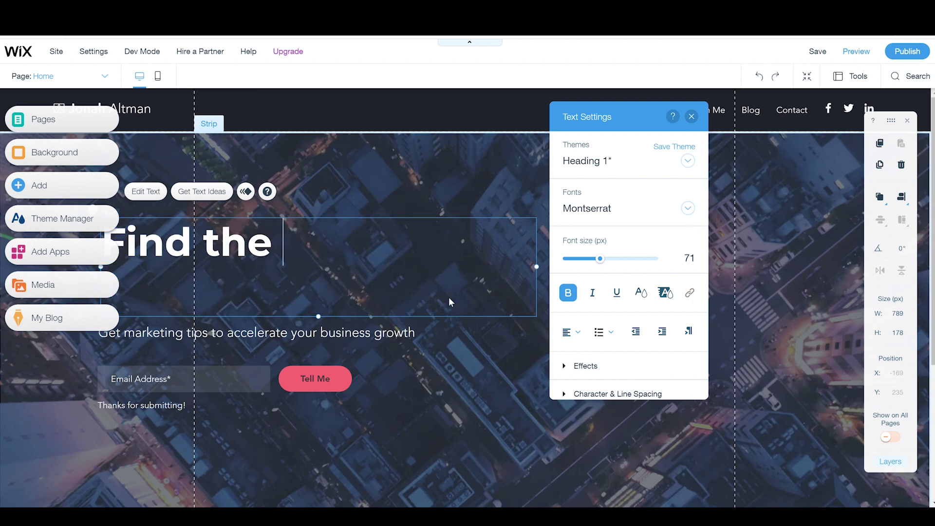
{"action": "type", "text": "best a"}
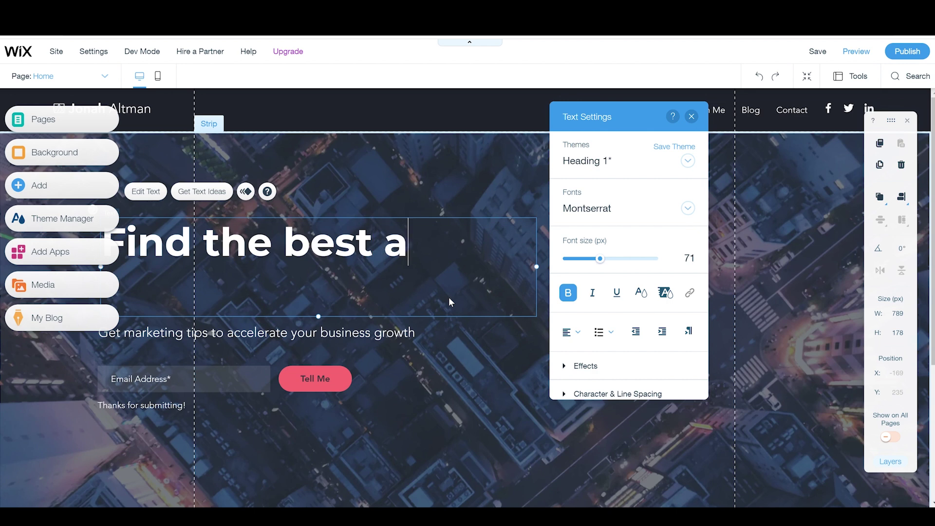
{"action": "type", "text": "pps with AppF"}
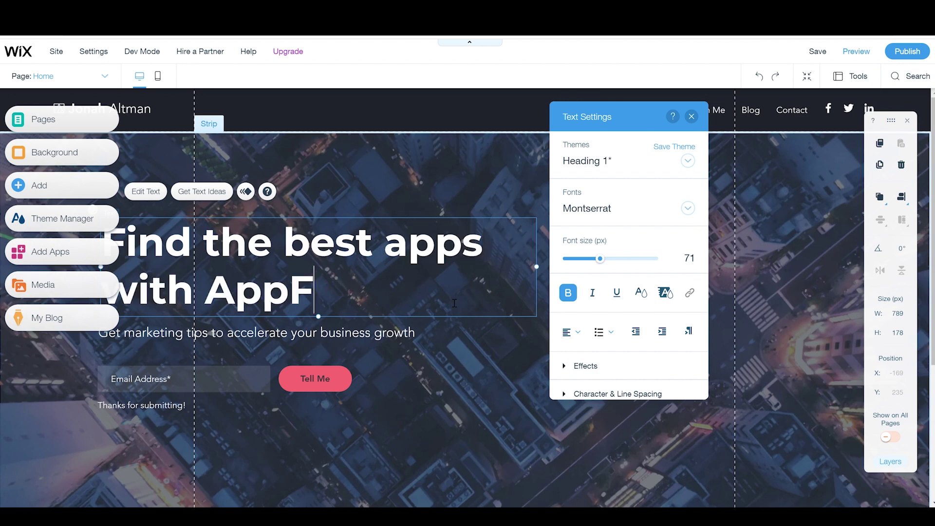
{"action": "type", "text": "ind!"}
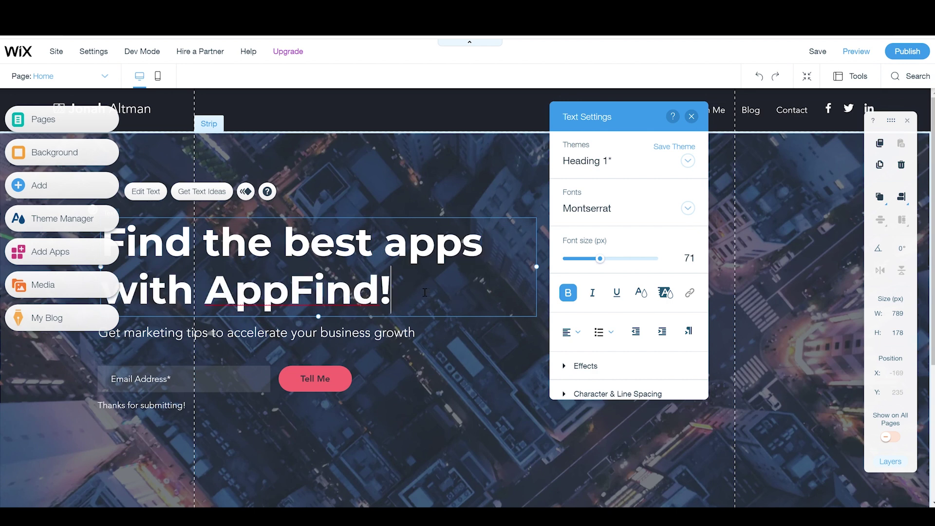
{"action": "left_click_drag", "start_coordinate": [422, 294], "coordinate": [221, 296]}
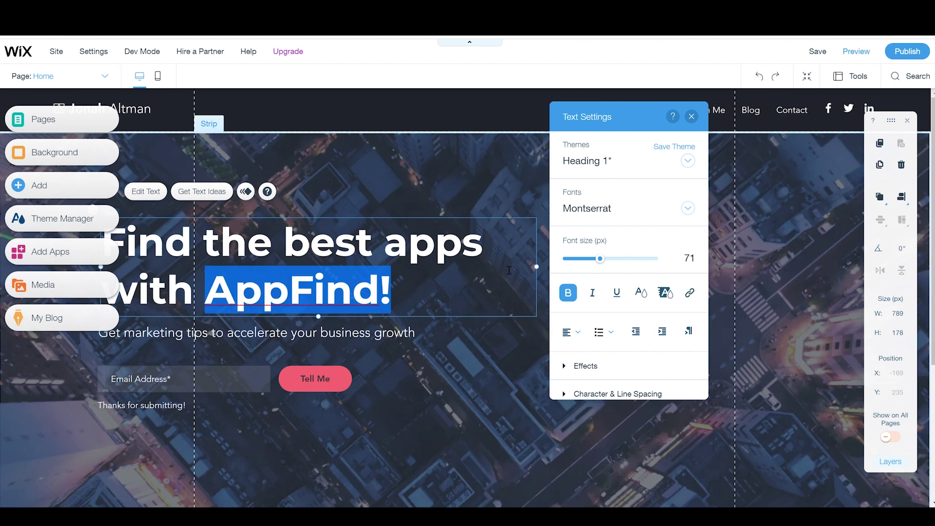
{"action": "scroll", "coordinate": [648, 362], "scroll_direction": "down", "scroll_amount": 3}
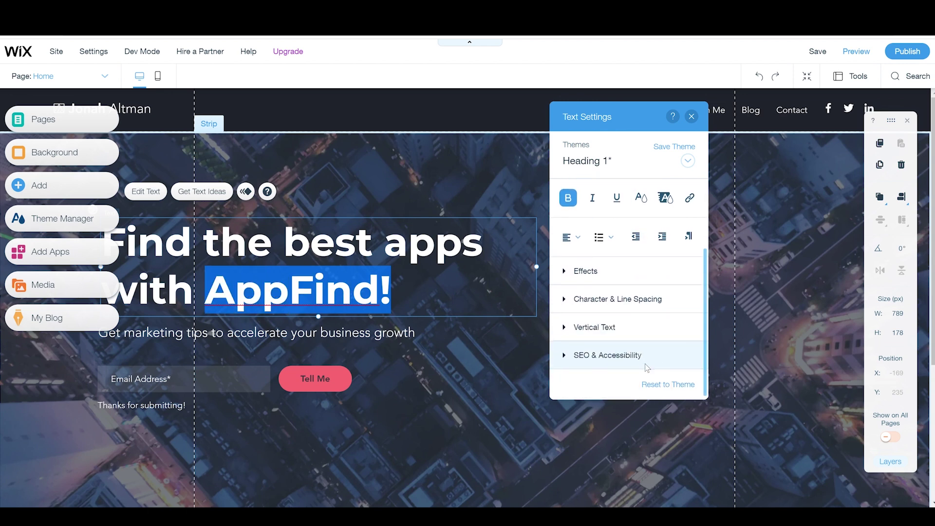
{"action": "scroll", "coordinate": [646, 367], "scroll_direction": "up", "scroll_amount": 3}
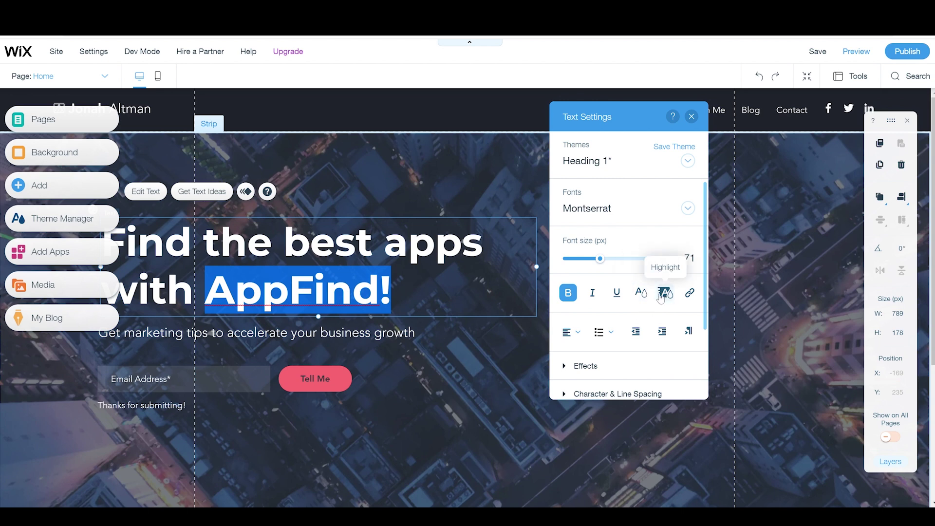
- Colour the word AppFind! pink using the theme swatch
{"action": "left_click", "coordinate": [645, 295]}
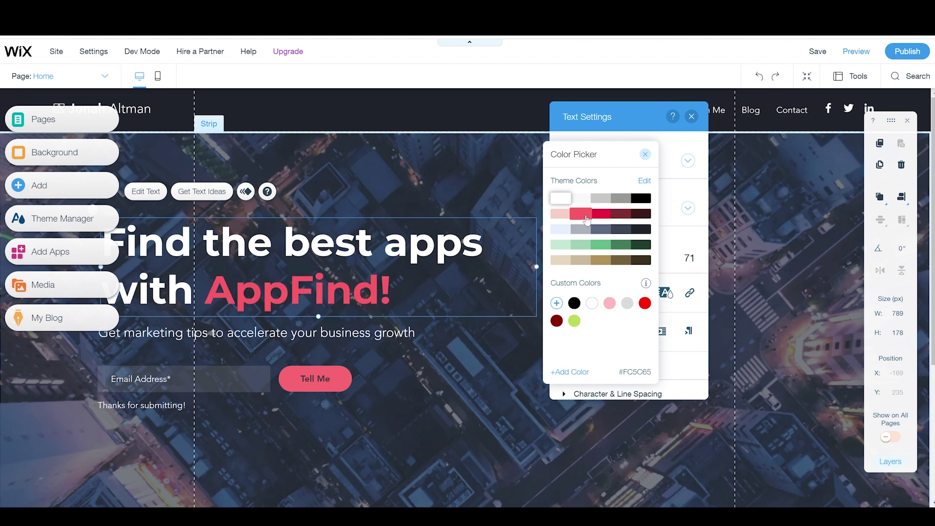
{"action": "left_click", "coordinate": [586, 218]}
{"action": "left_click", "coordinate": [369, 345]}
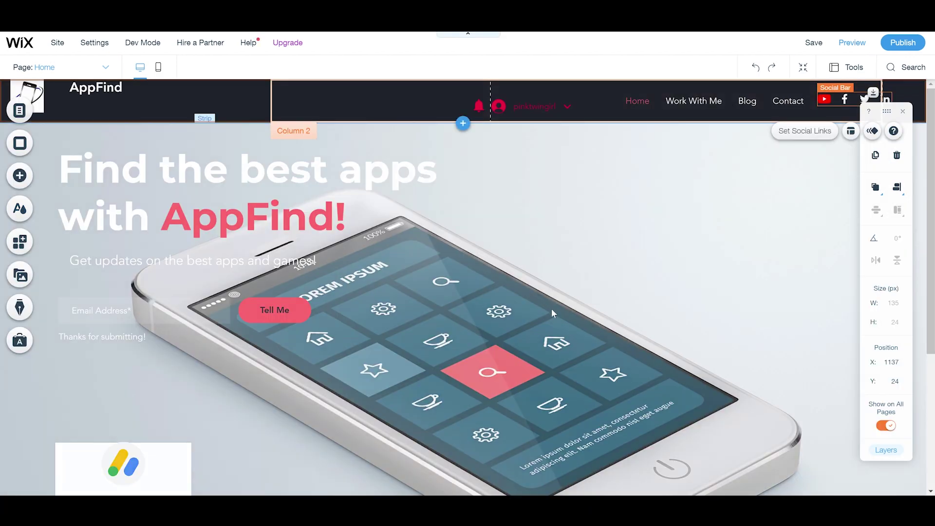
- Browse Wix images for the hero strip background, then keep the phone image unchanged
{"action": "left_click", "coordinate": [537, 288]}
{"action": "left_click", "coordinate": [560, 254]}
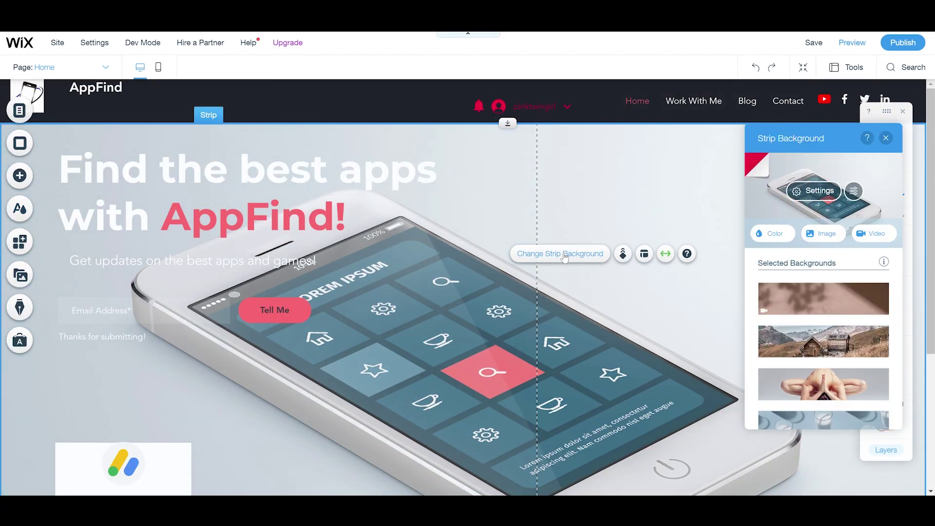
{"action": "scroll", "coordinate": [841, 310], "scroll_direction": "down", "scroll_amount": 2}
{"action": "scroll", "coordinate": [837, 316], "scroll_direction": "down", "scroll_amount": 2}
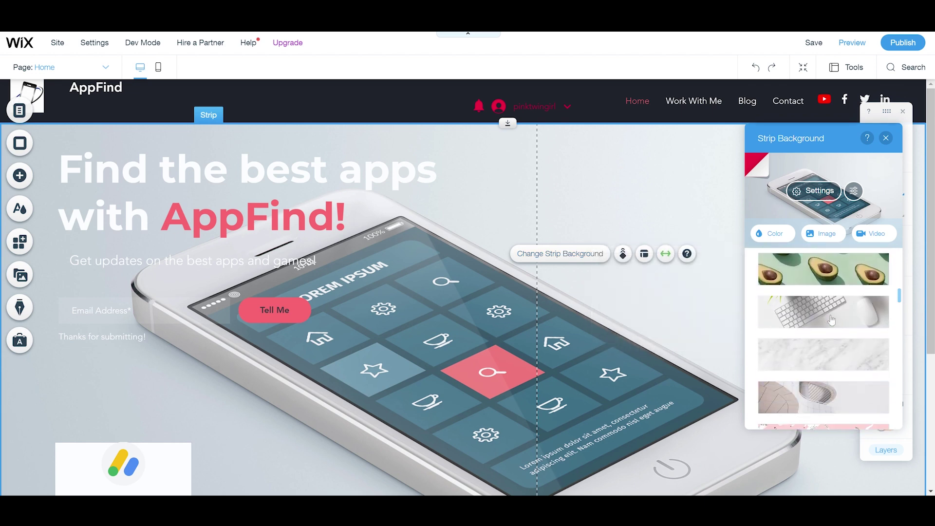
{"action": "scroll", "coordinate": [831, 324], "scroll_direction": "down", "scroll_amount": 2}
{"action": "scroll", "coordinate": [829, 307], "scroll_direction": "up", "scroll_amount": 3}
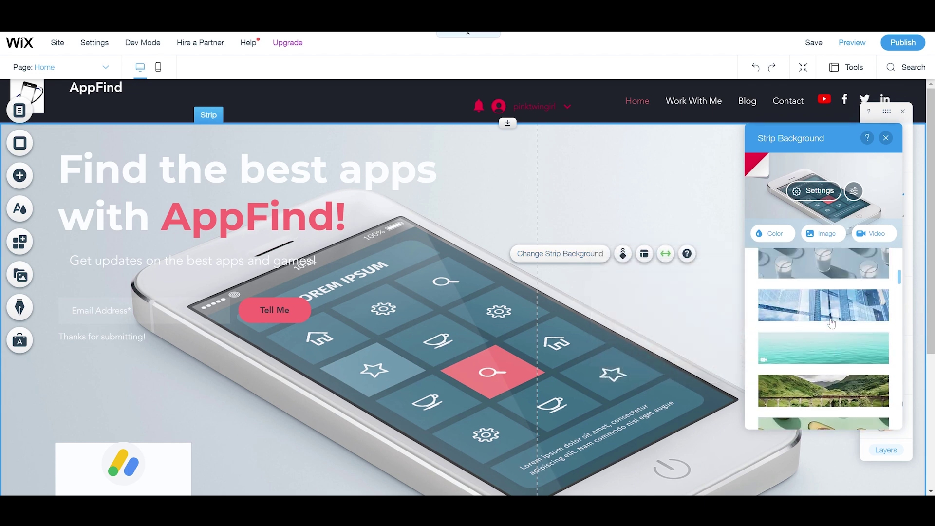
{"action": "left_click", "coordinate": [827, 234]}
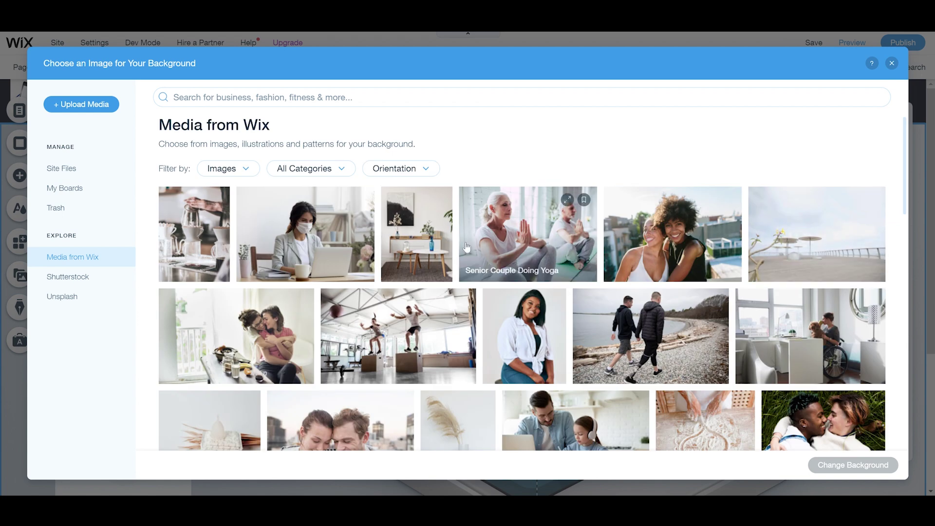
{"action": "scroll", "coordinate": [464, 250], "scroll_direction": "down", "scroll_amount": 2}
{"action": "scroll", "coordinate": [463, 251], "scroll_direction": "down", "scroll_amount": 2}
{"action": "scroll", "coordinate": [462, 254], "scroll_direction": "down", "scroll_amount": 1}
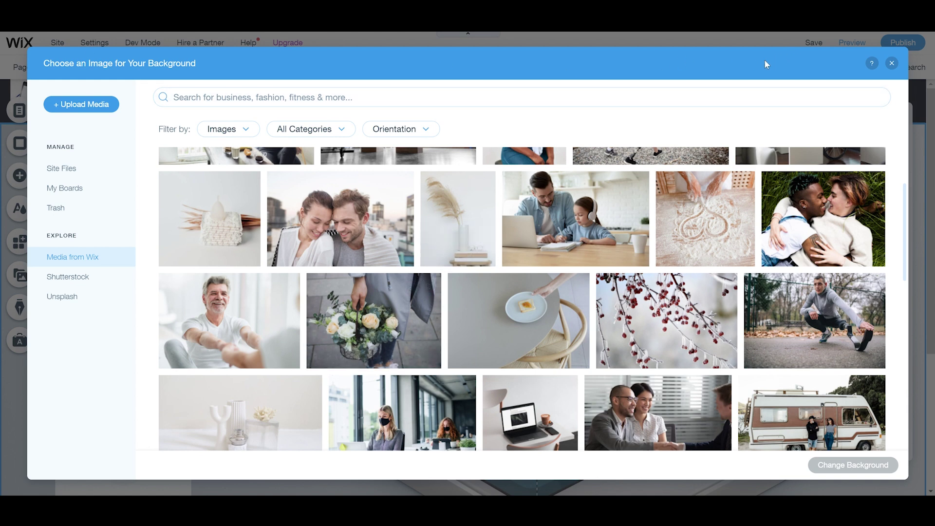
{"action": "left_click", "coordinate": [893, 64]}
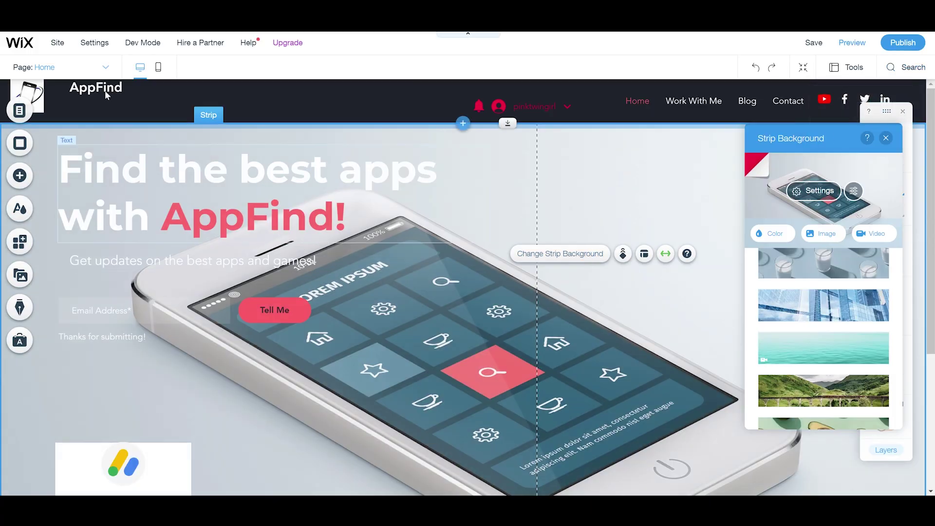
- Point the social bar's Facebook icon to a URL ending in AppFind
{"action": "left_click", "coordinate": [80, 68]}
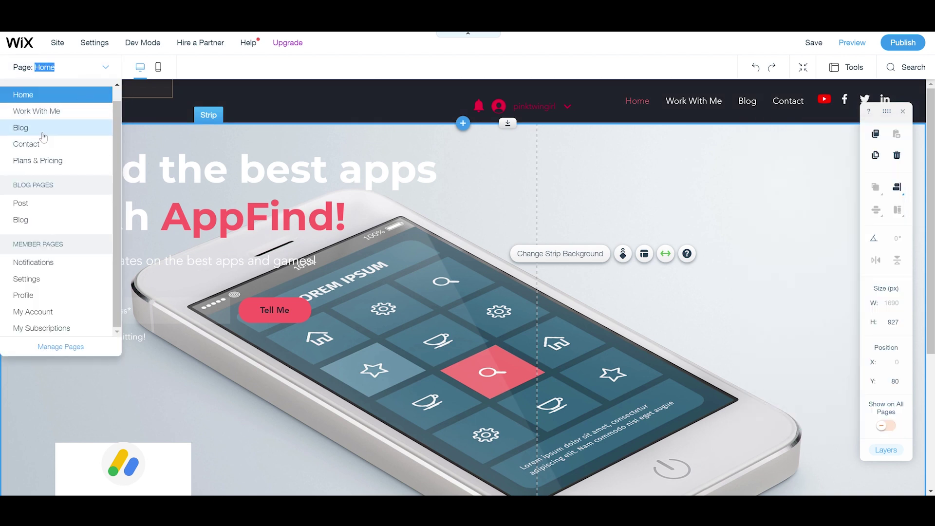
{"action": "key", "text": "Escape"}
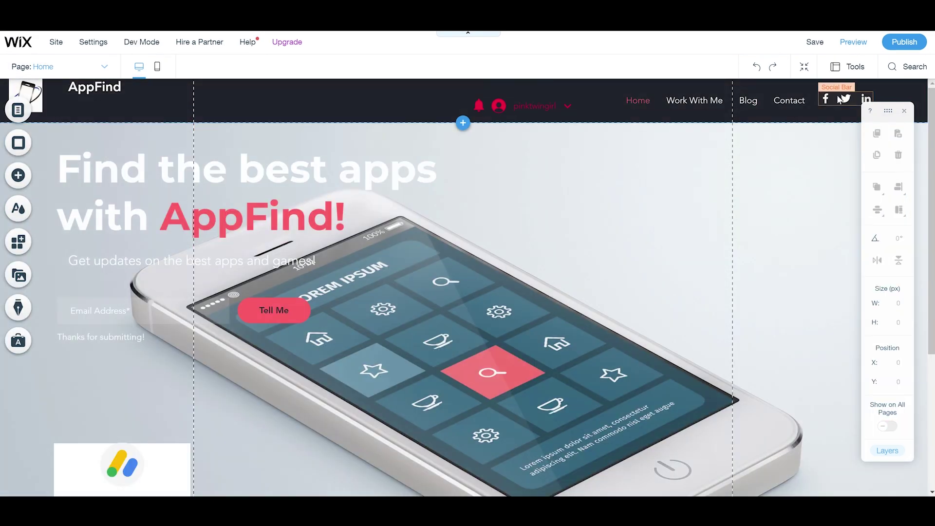
{"action": "left_click", "coordinate": [835, 99]}
{"action": "left_click", "coordinate": [808, 130]}
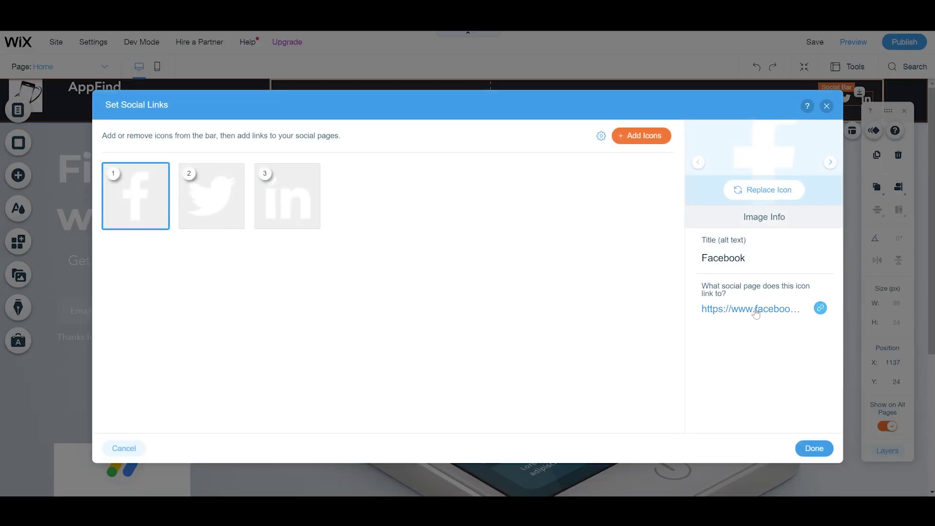
{"action": "left_click", "coordinate": [790, 315]}
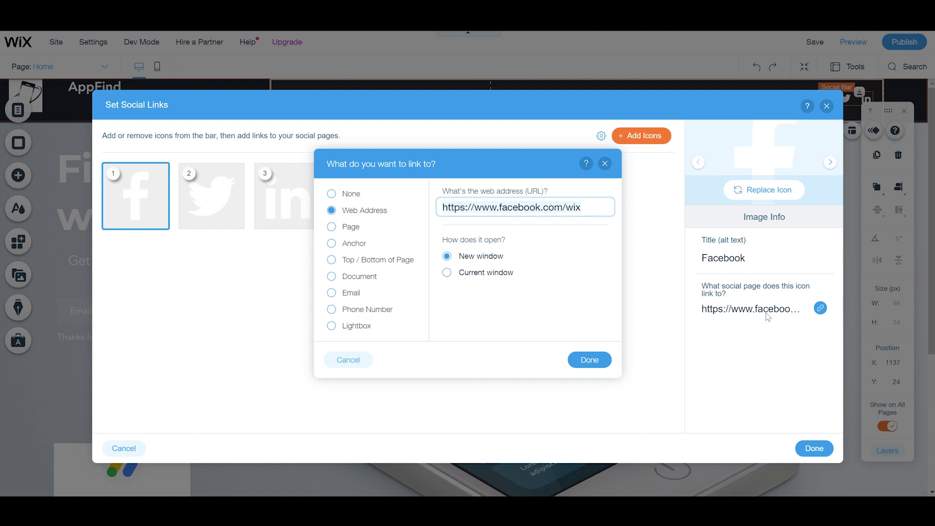
{"action": "left_click", "coordinate": [595, 211]}
{"action": "type", "text": "AppF"}
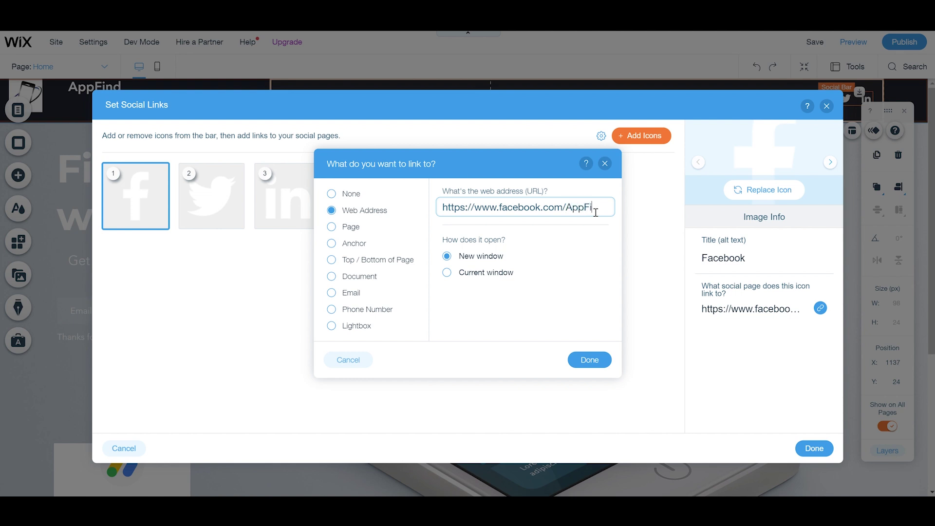
{"action": "type", "text": "nd"}
{"action": "left_click", "coordinate": [601, 359]}
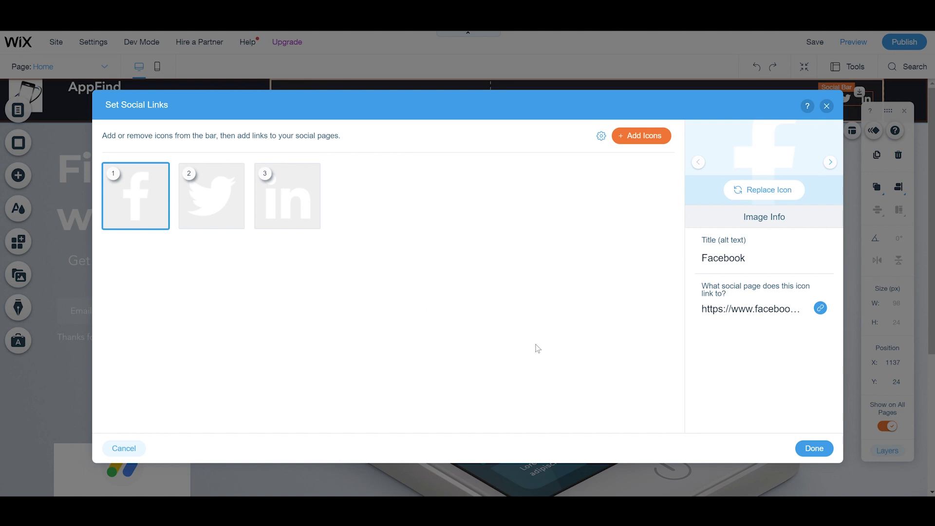
- Point the Twitter icon to a URL ending in AppFind
{"action": "left_click", "coordinate": [219, 201]}
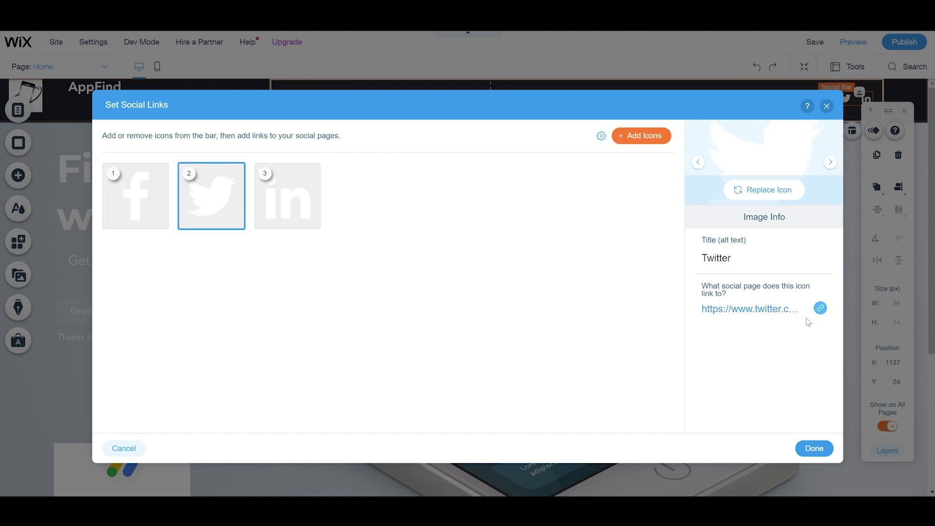
{"action": "left_click", "coordinate": [801, 315]}
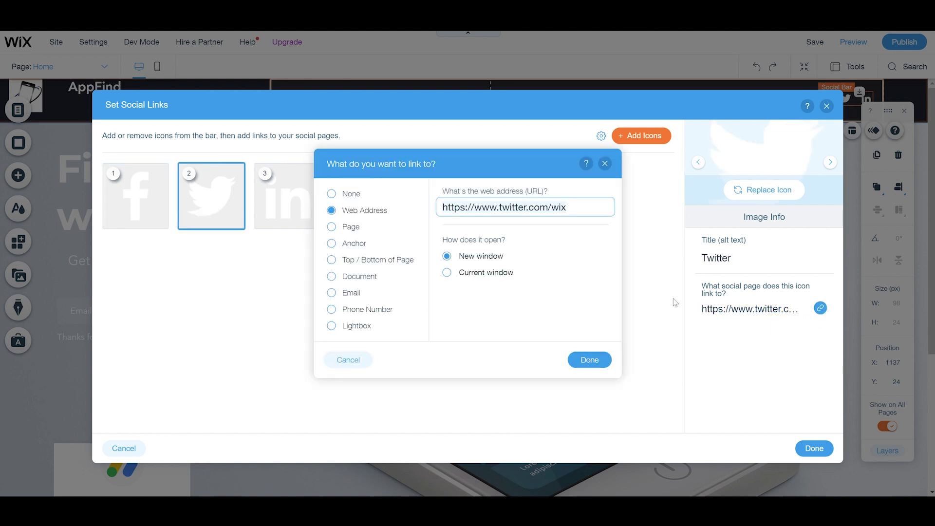
{"action": "left_click", "coordinate": [599, 216]}
{"action": "type", "text": "AppF"}
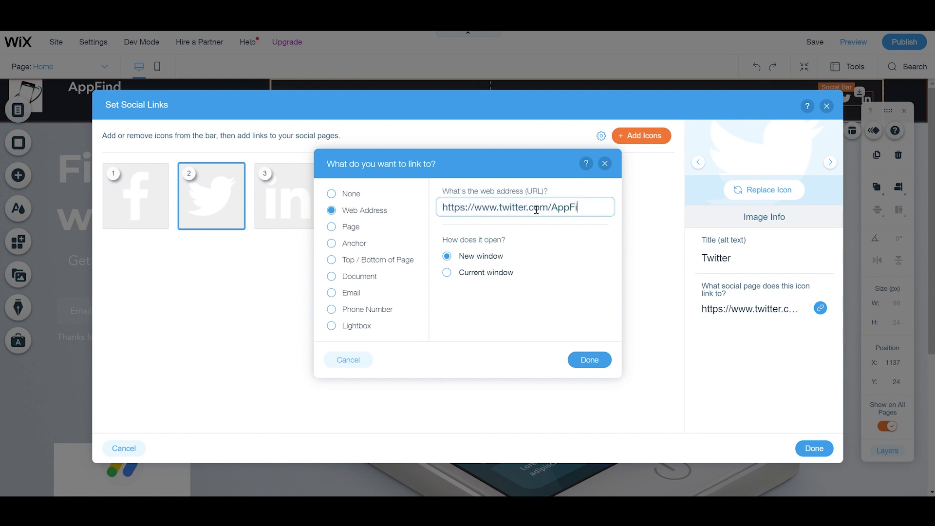
{"action": "type", "text": "nd"}
{"action": "left_click", "coordinate": [592, 359]}
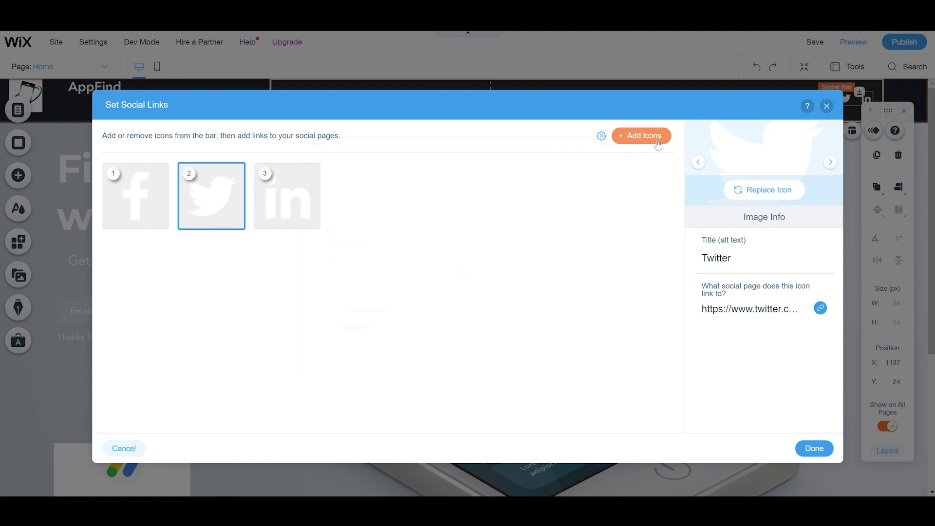
- Add the red YouTube icon to the social bar gallery
{"action": "left_click", "coordinate": [642, 136]}
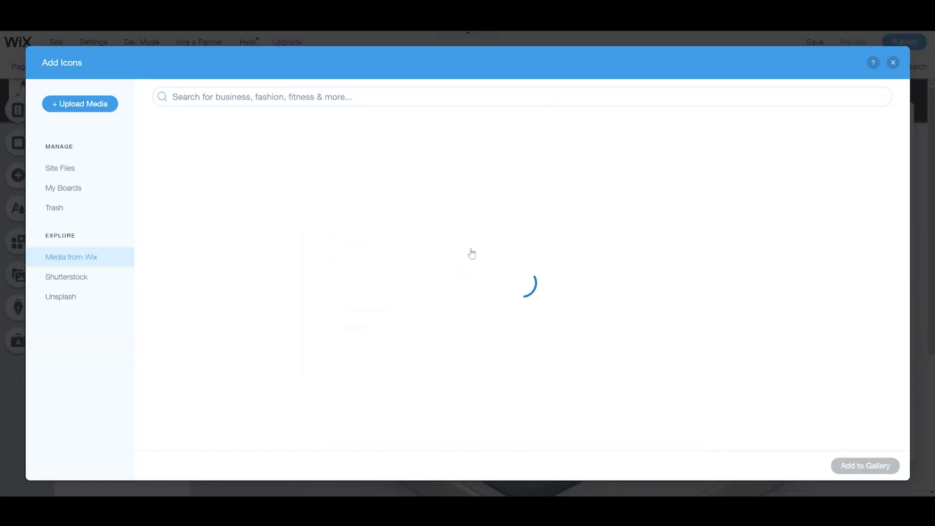
{"action": "scroll", "coordinate": [445, 260], "scroll_direction": "down", "scroll_amount": 1}
{"action": "scroll", "coordinate": [446, 274], "scroll_direction": "down", "scroll_amount": 3}
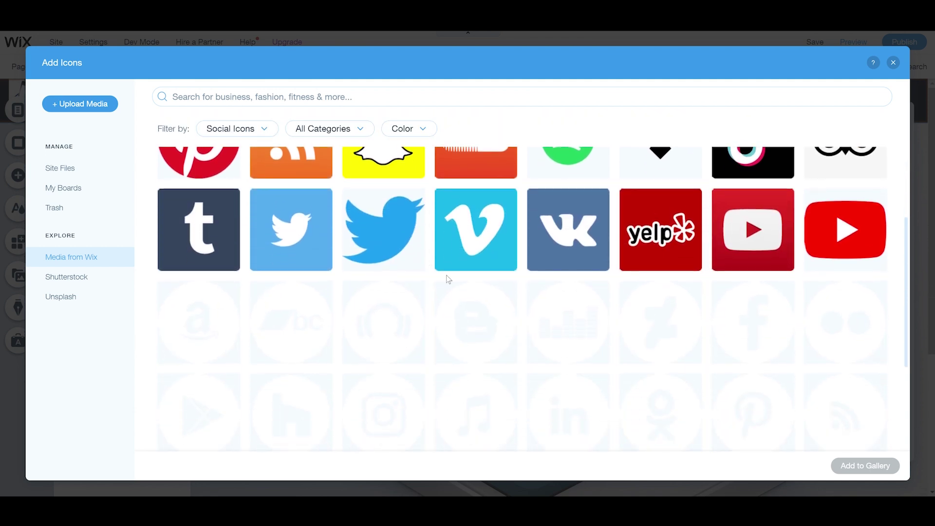
{"action": "left_click", "coordinate": [868, 235]}
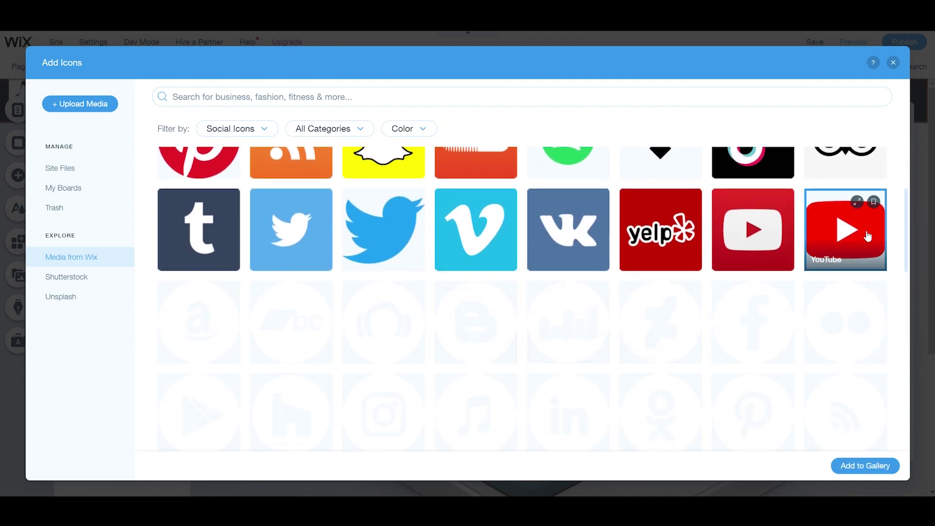
{"action": "left_click", "coordinate": [887, 468]}
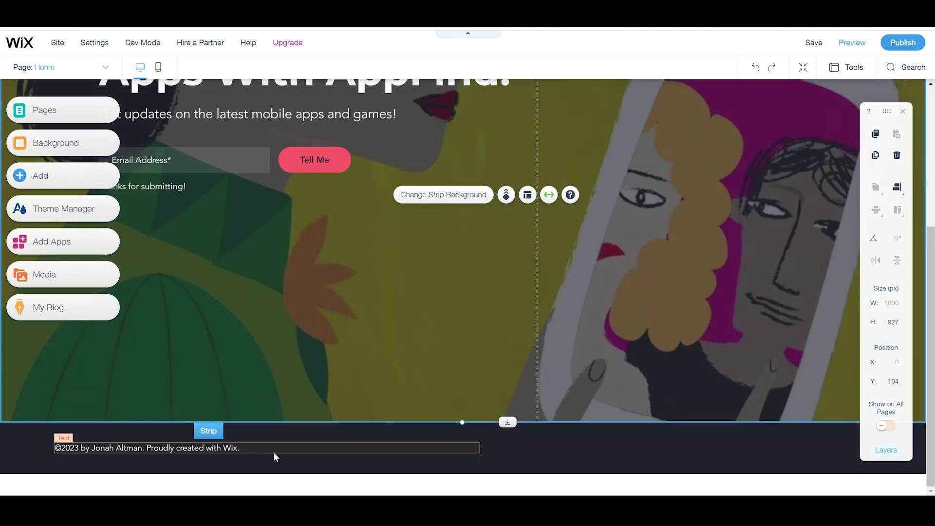
- Start editing the Work With Me page's footer copyright line with text settings showing
{"action": "left_click", "coordinate": [305, 448]}
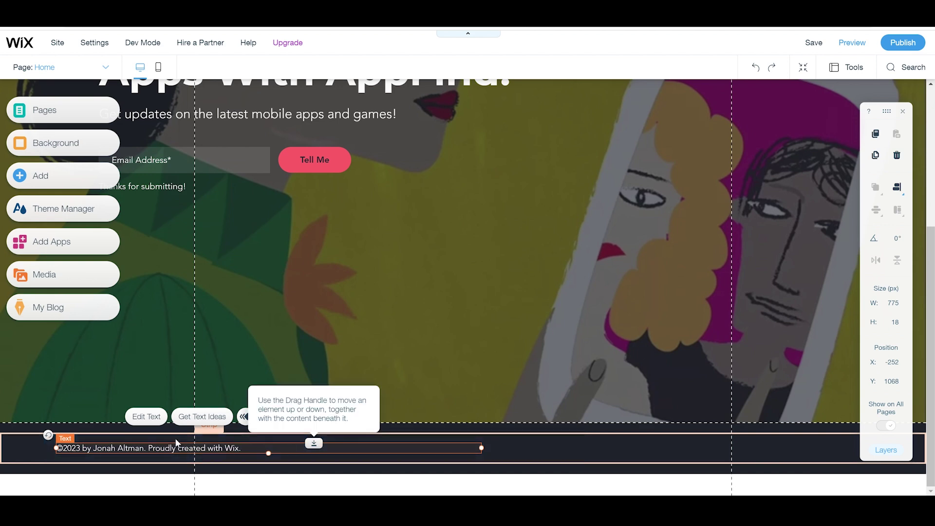
{"action": "left_click", "coordinate": [146, 416]}
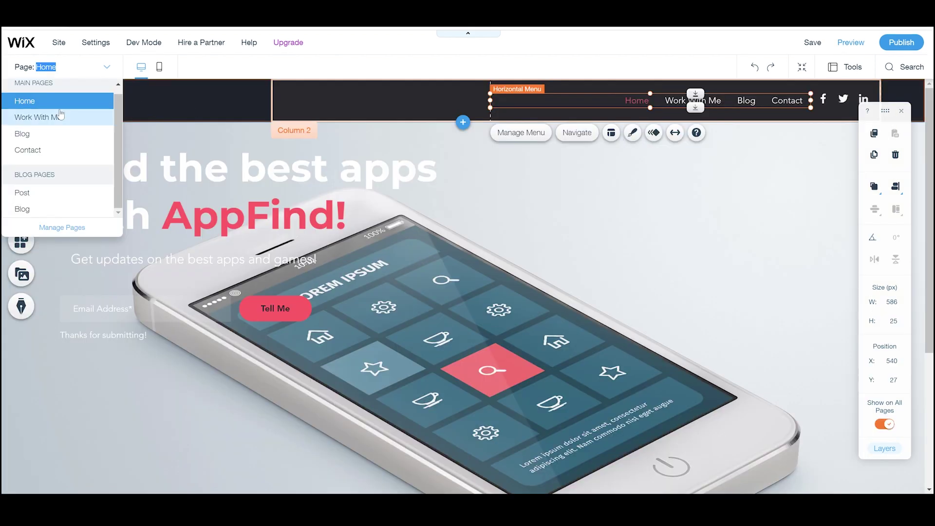
{"action": "left_click", "coordinate": [60, 118]}
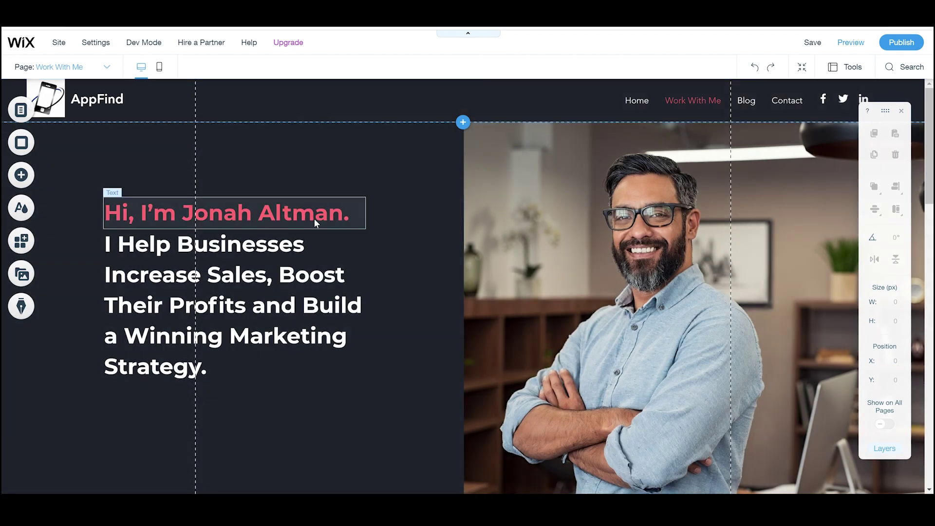
{"action": "scroll", "coordinate": [317, 223], "scroll_direction": "down", "scroll_amount": 5}
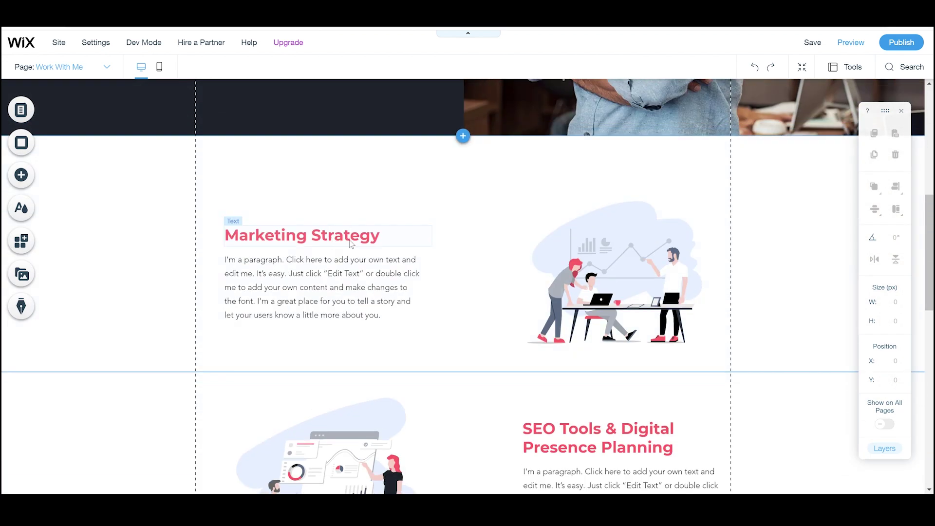
{"action": "scroll", "coordinate": [351, 244], "scroll_direction": "down", "scroll_amount": 5}
{"action": "scroll", "coordinate": [357, 246], "scroll_direction": "down", "scroll_amount": 3}
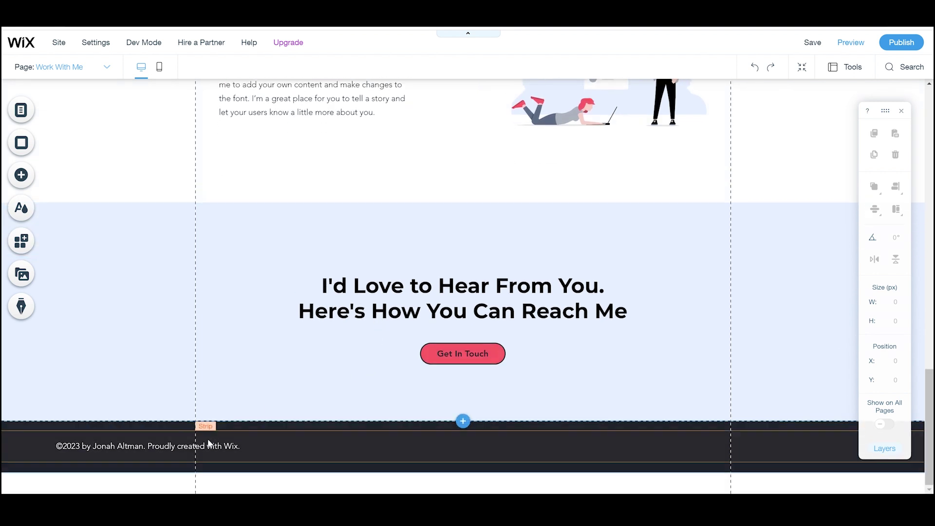
{"action": "left_click", "coordinate": [212, 450]}
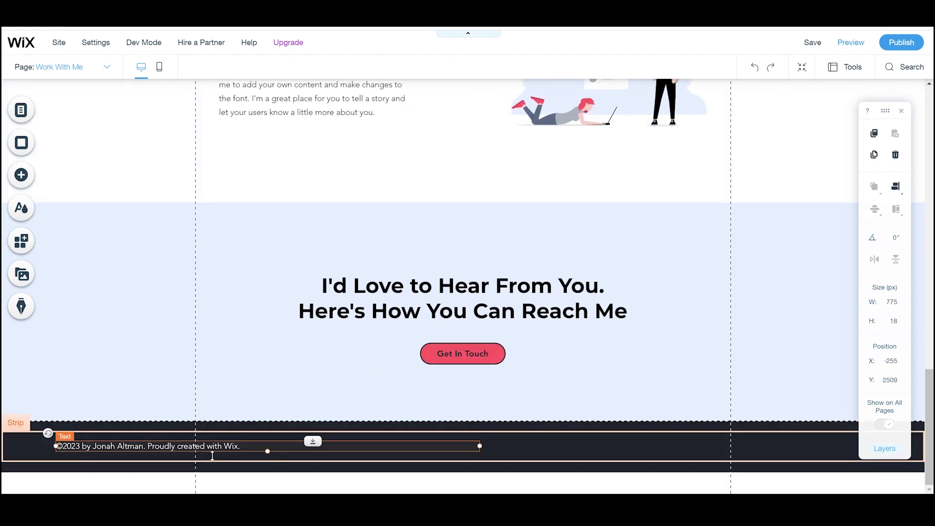
{"action": "double_click", "coordinate": [87, 448]}
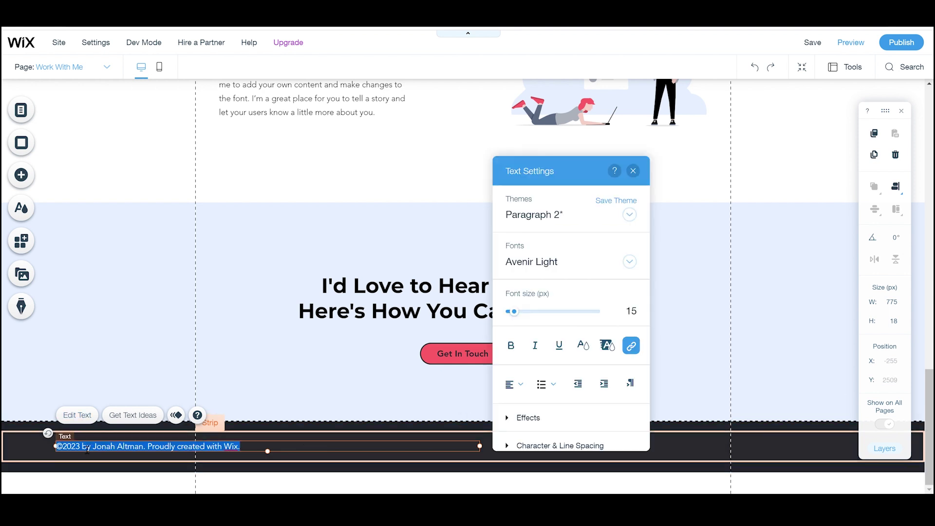
{"action": "left_click", "coordinate": [86, 448]}
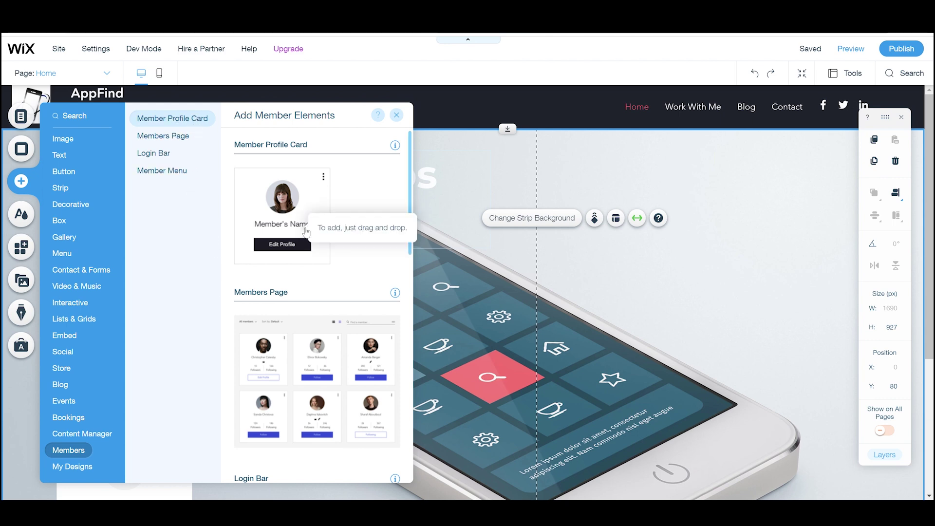
{"action": "scroll", "coordinate": [304, 342], "scroll_direction": "down", "scroll_amount": 5}
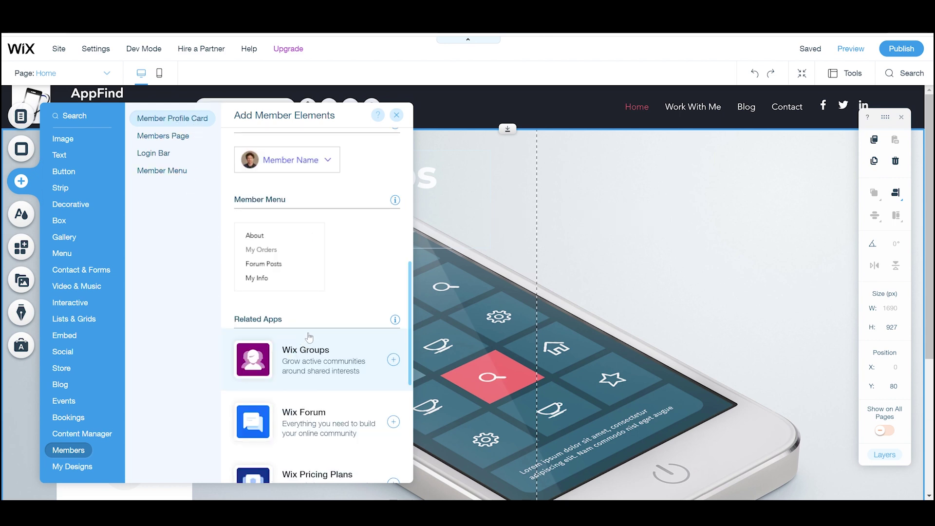
- Add a members list and login bar, placing the Members Widget beside the AdSense box
{"action": "left_click", "coordinate": [349, 352]}
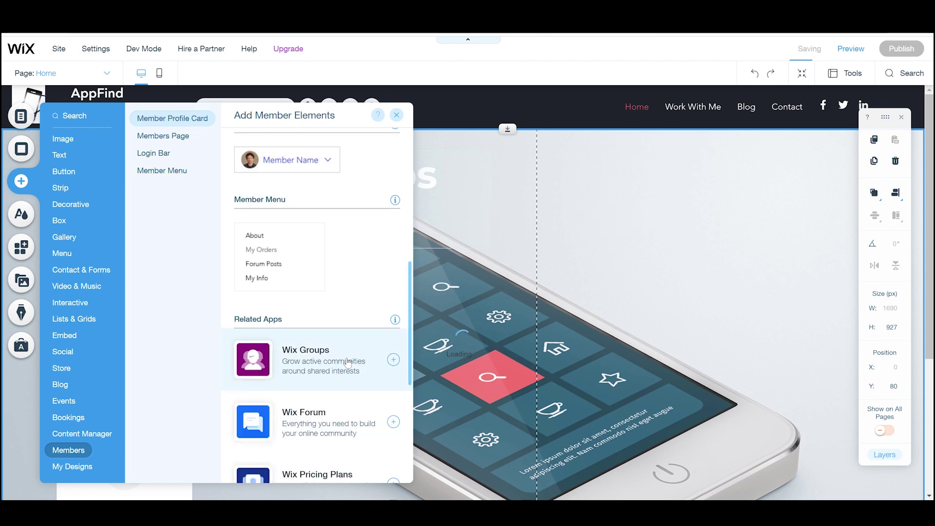
{"action": "left_click", "coordinate": [318, 169]}
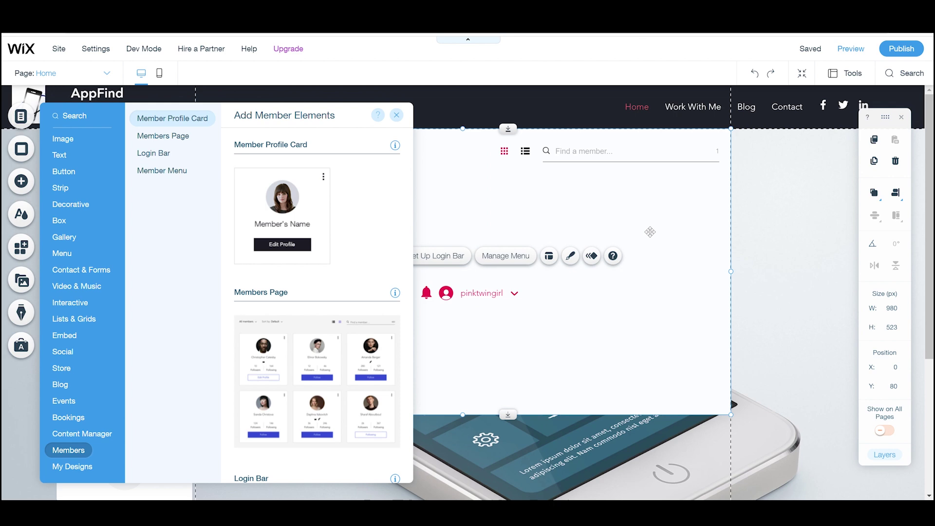
{"action": "mouse_move", "coordinate": [570, 236]}
{"action": "left_mouse_down"}
{"action": "mouse_move", "coordinate": [729, 262]}
{"action": "mouse_move", "coordinate": [705, 269]}
{"action": "left_mouse_up"}
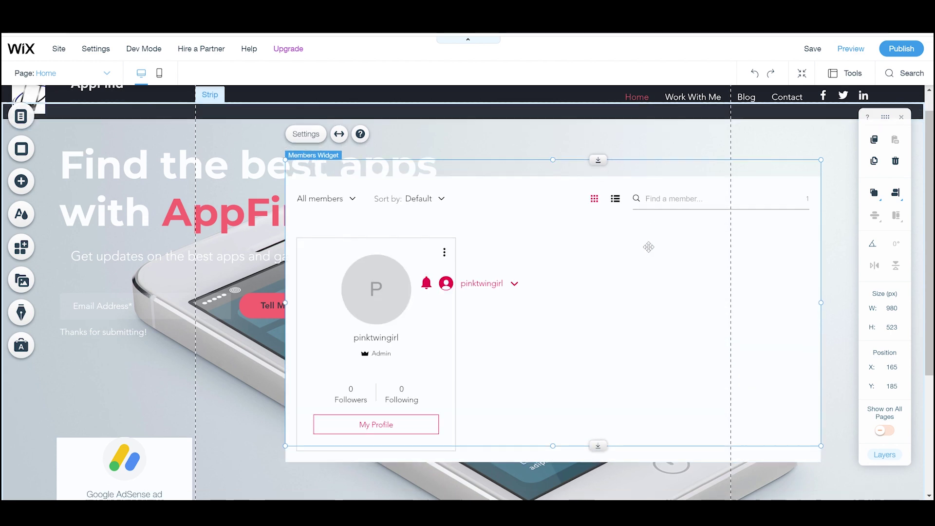
{"action": "scroll", "coordinate": [648, 246], "scroll_direction": "down", "scroll_amount": 3}
{"action": "mouse_move", "coordinate": [615, 147]}
{"action": "left_mouse_down"}
{"action": "mouse_move", "coordinate": [609, 285]}
{"action": "mouse_move", "coordinate": [584, 275]}
{"action": "left_mouse_up"}
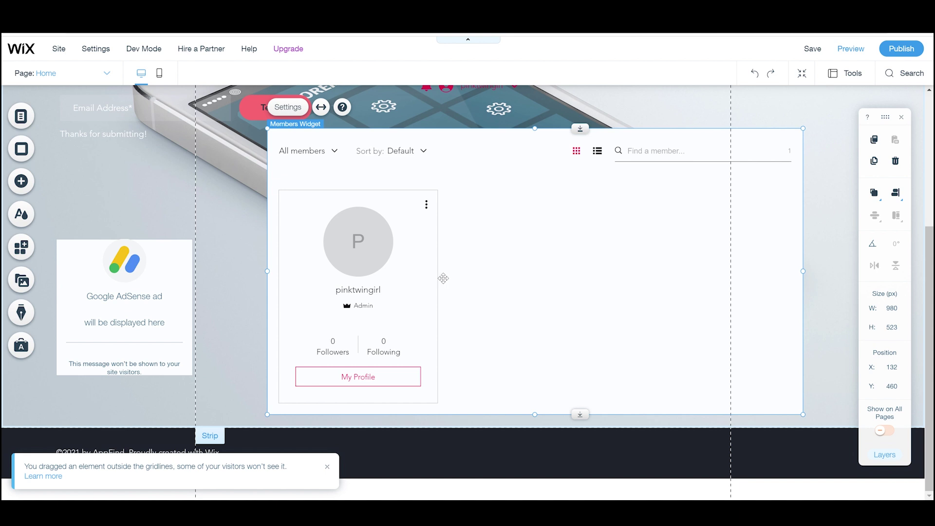
{"action": "left_click", "coordinate": [382, 304]}
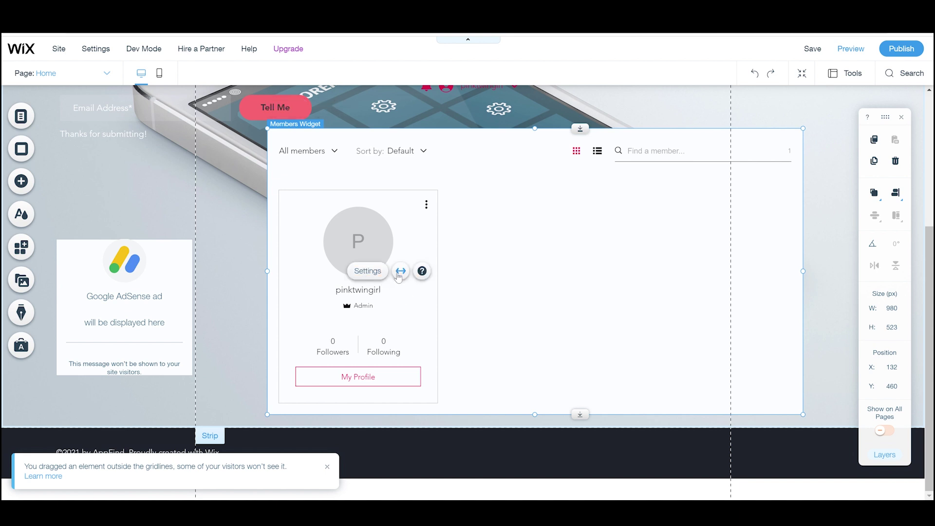
{"action": "left_click", "coordinate": [357, 272]}
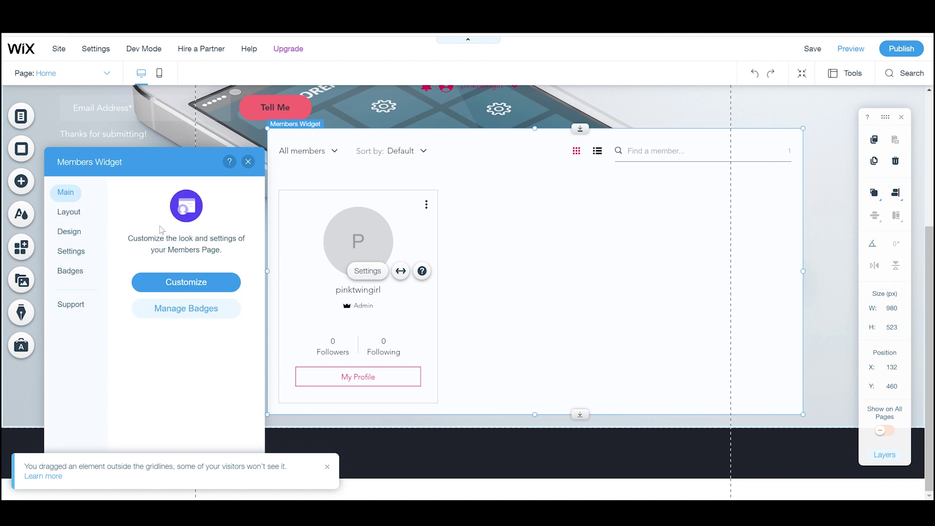
{"action": "left_click", "coordinate": [68, 212]}
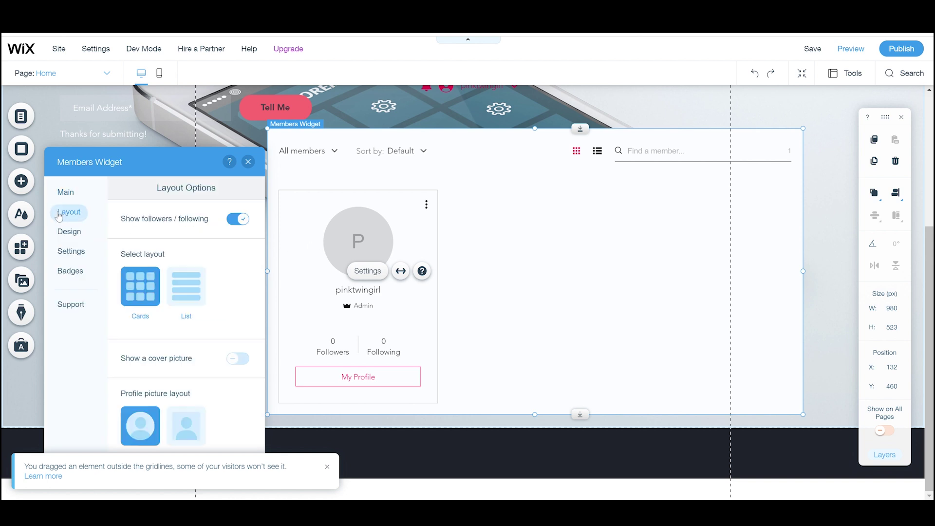
{"action": "left_click", "coordinate": [78, 258]}
{"action": "left_click", "coordinate": [78, 274]}
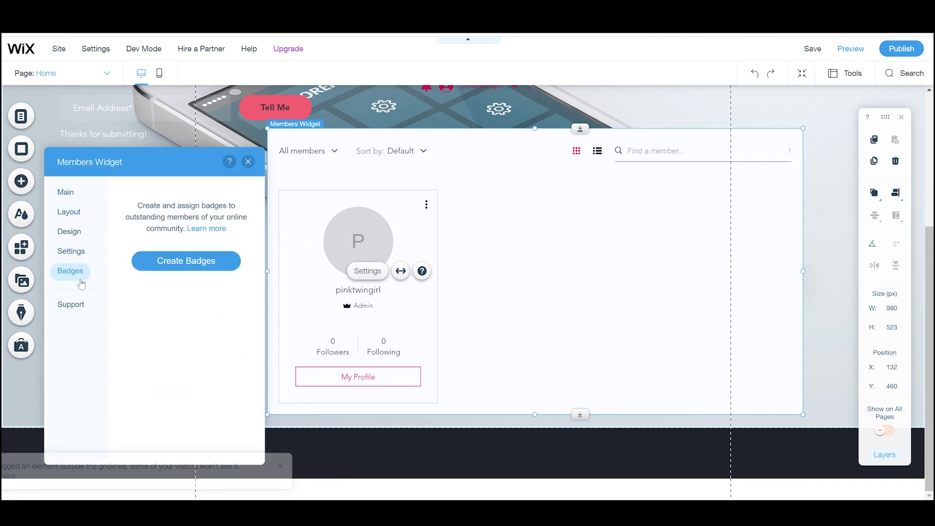
{"action": "left_click", "coordinate": [72, 304]}
{"action": "left_click", "coordinate": [73, 253]}
{"action": "left_click", "coordinate": [75, 235]}
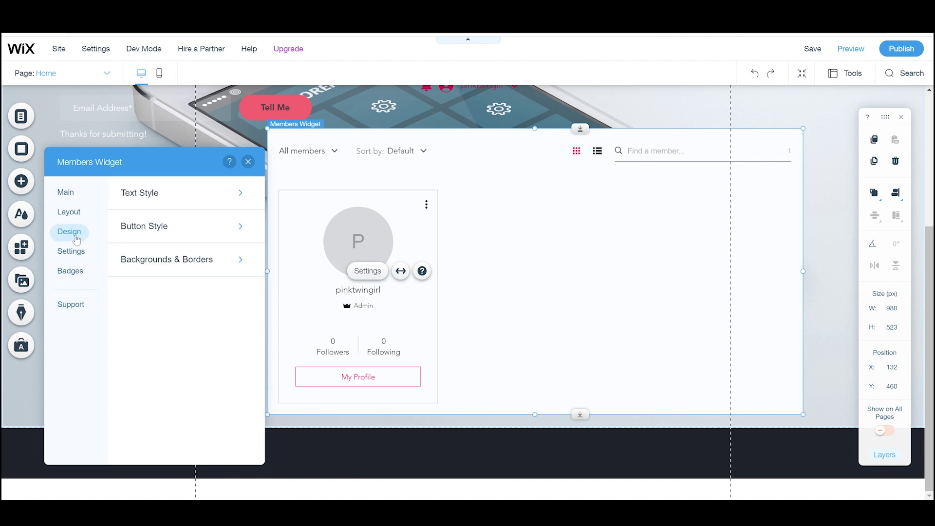
{"action": "left_click", "coordinate": [240, 193]}
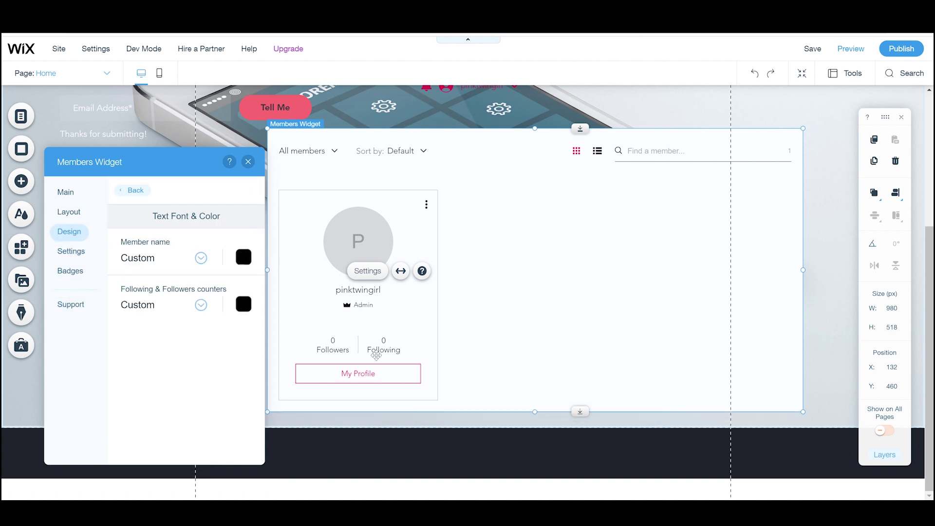
{"action": "left_click", "coordinate": [377, 380]}
{"action": "left_click", "coordinate": [348, 161]}
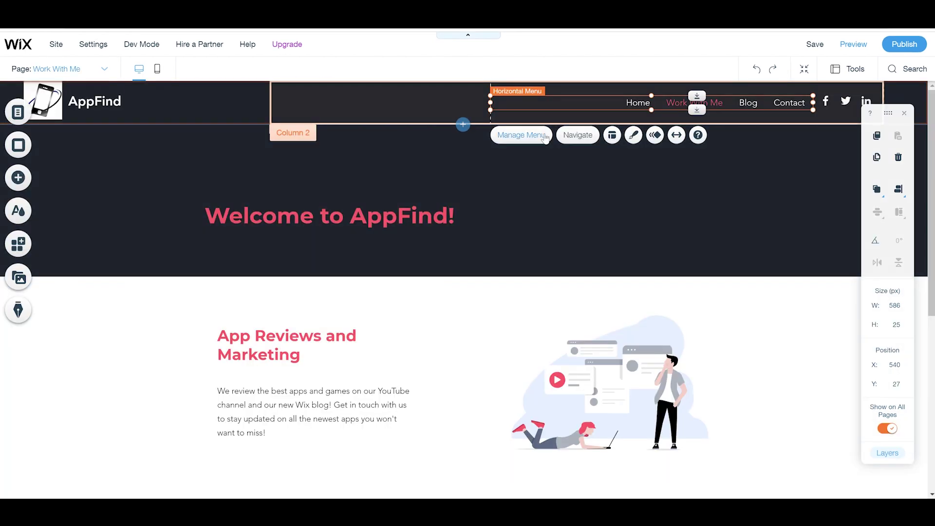
- Switch to the Blog page and select its post list
{"action": "left_click", "coordinate": [569, 138]}
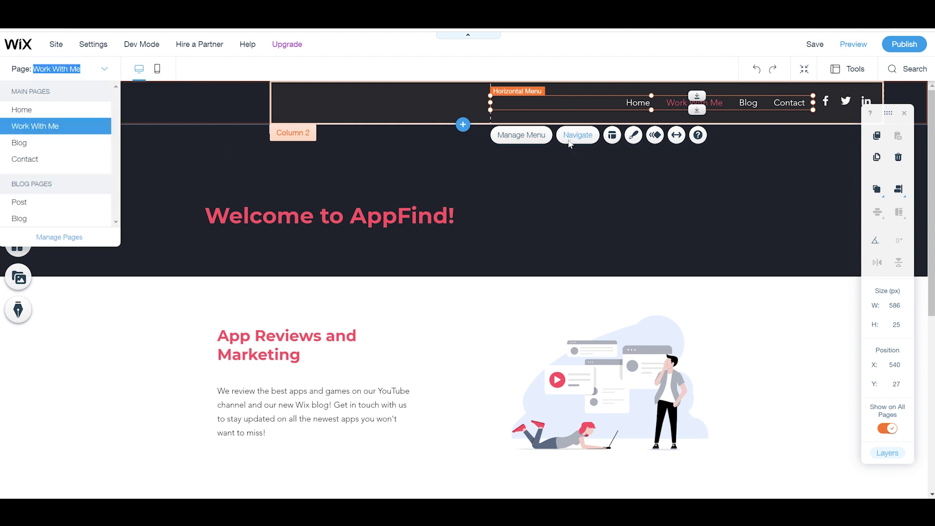
{"action": "left_click", "coordinate": [30, 142]}
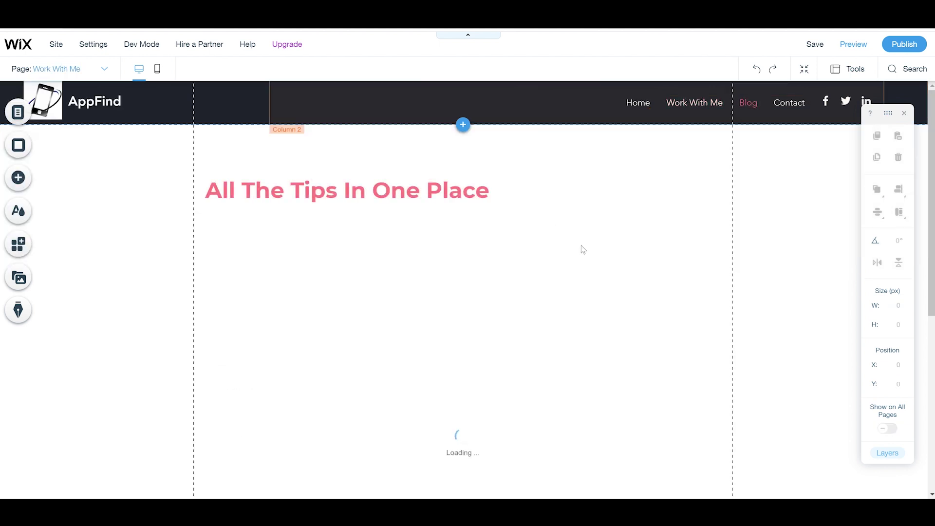
{"action": "scroll", "coordinate": [575, 255], "scroll_direction": "down", "scroll_amount": 3}
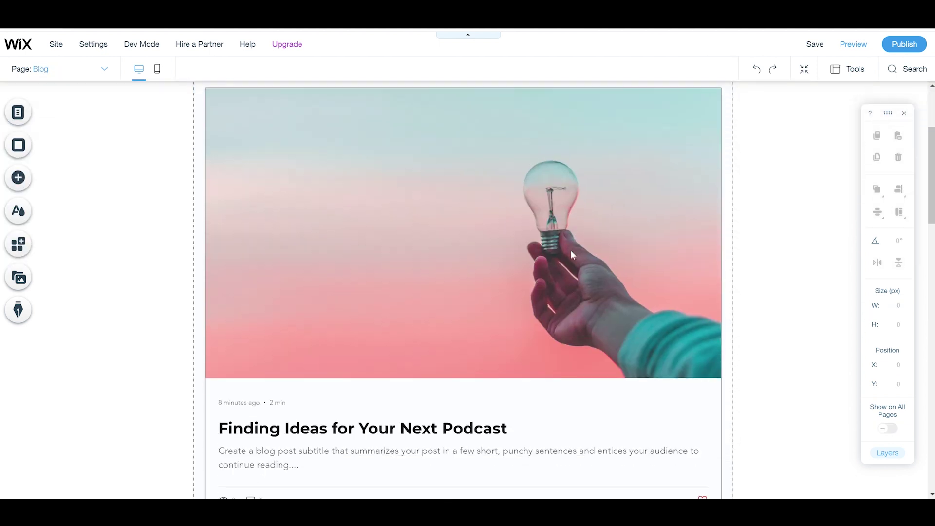
{"action": "scroll", "coordinate": [571, 254], "scroll_direction": "down", "scroll_amount": 2}
{"action": "scroll", "coordinate": [571, 254], "scroll_direction": "down", "scroll_amount": 5}
{"action": "scroll", "coordinate": [571, 256], "scroll_direction": "down", "scroll_amount": 2}
{"action": "scroll", "coordinate": [571, 255], "scroll_direction": "down", "scroll_amount": 5}
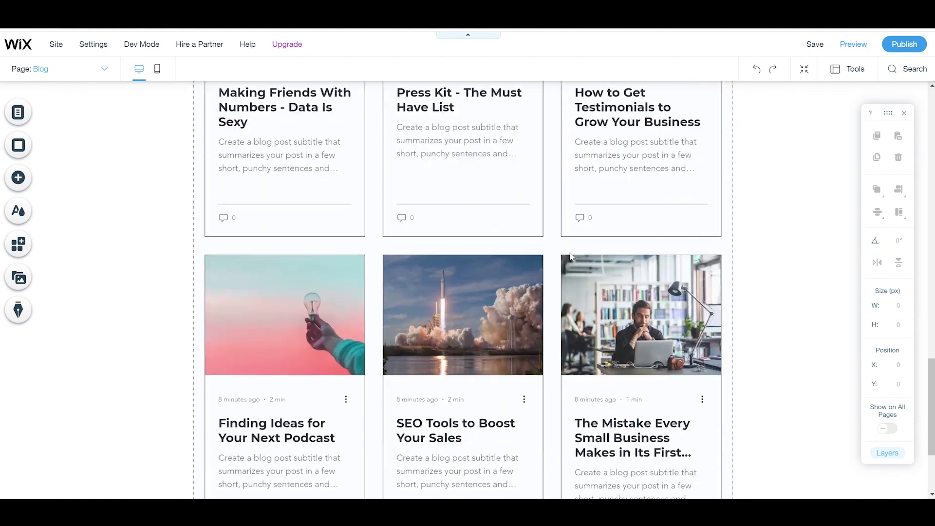
{"action": "scroll", "coordinate": [570, 256], "scroll_direction": "down", "scroll_amount": 2}
{"action": "scroll", "coordinate": [571, 256], "scroll_direction": "up", "scroll_amount": 1}
{"action": "scroll", "coordinate": [571, 256], "scroll_direction": "up", "scroll_amount": 4}
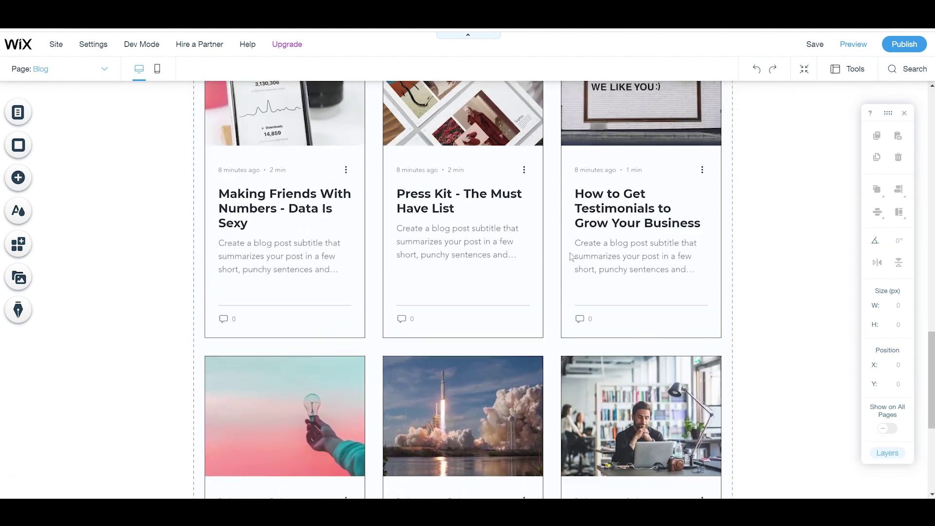
{"action": "scroll", "coordinate": [571, 256], "scroll_direction": "up", "scroll_amount": 1}
{"action": "scroll", "coordinate": [572, 256], "scroll_direction": "up", "scroll_amount": 1}
{"action": "scroll", "coordinate": [571, 255], "scroll_direction": "up", "scroll_amount": 3}
{"action": "scroll", "coordinate": [570, 255], "scroll_direction": "up", "scroll_amount": 4}
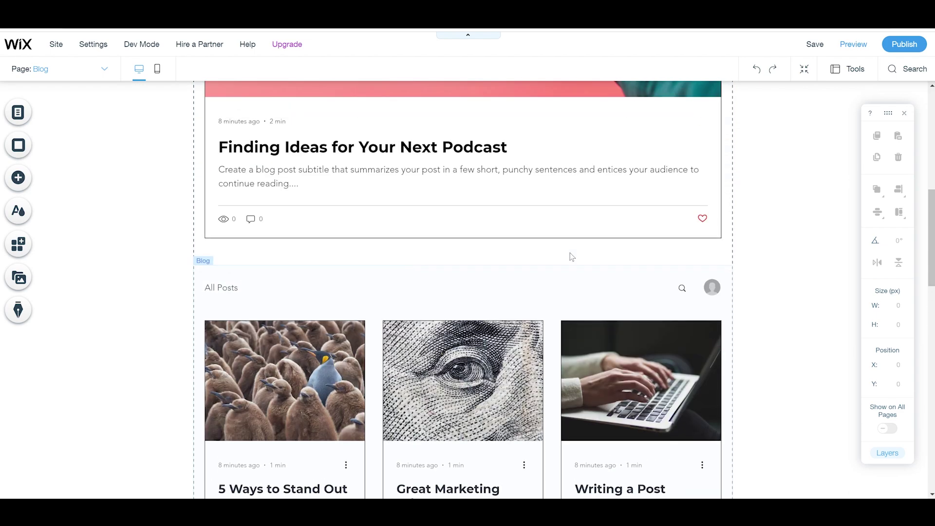
{"action": "scroll", "coordinate": [570, 255], "scroll_direction": "up", "scroll_amount": 2}
{"action": "scroll", "coordinate": [565, 267], "scroll_direction": "up", "scroll_amount": 3}
{"action": "left_click", "coordinate": [450, 418]}
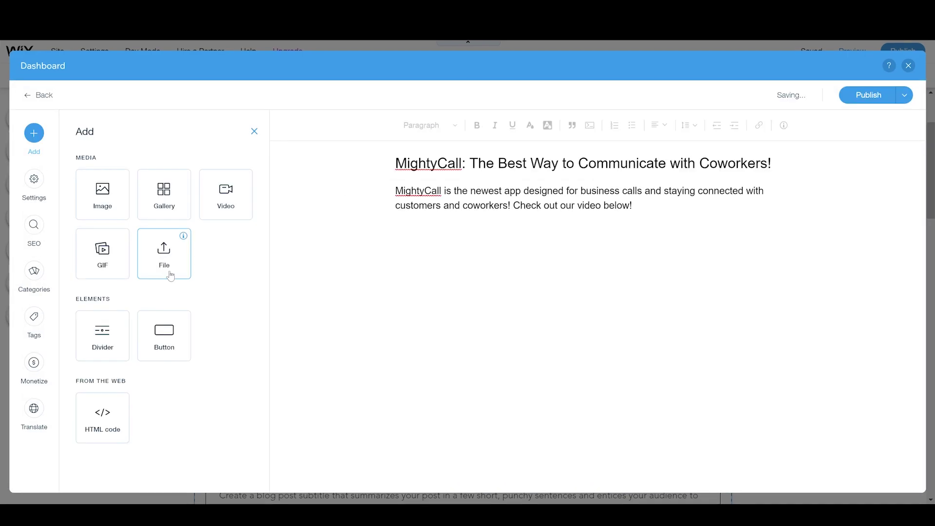
- Add a video to the post and tag it 'app review' and 'appfind'
{"action": "left_click", "coordinate": [213, 205]}
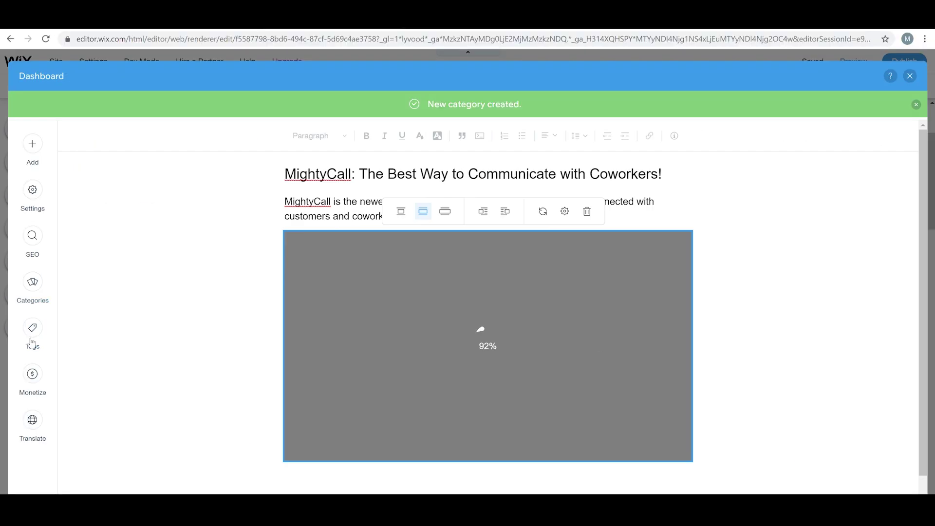
{"action": "left_click", "coordinate": [32, 327]}
{"action": "left_click", "coordinate": [157, 241]}
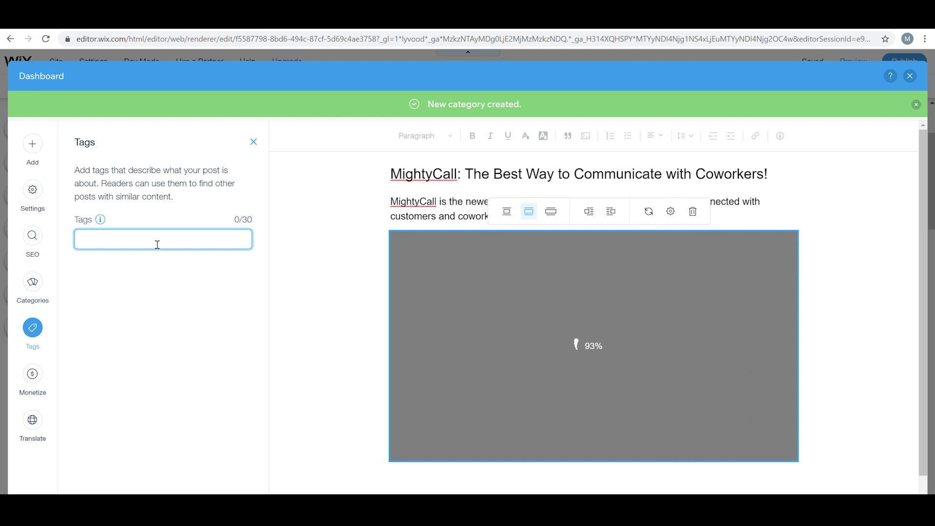
{"action": "key", "text": "Return"}
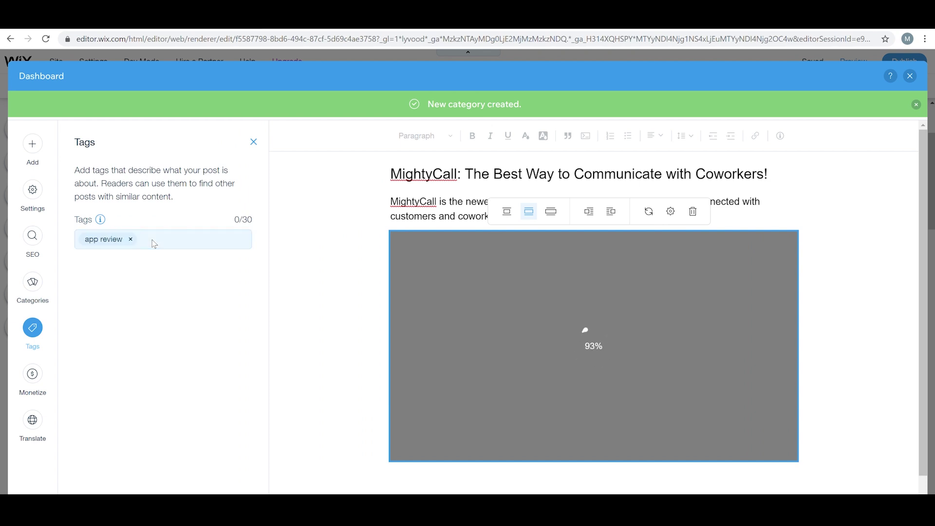
{"action": "left_click", "coordinate": [180, 248]}
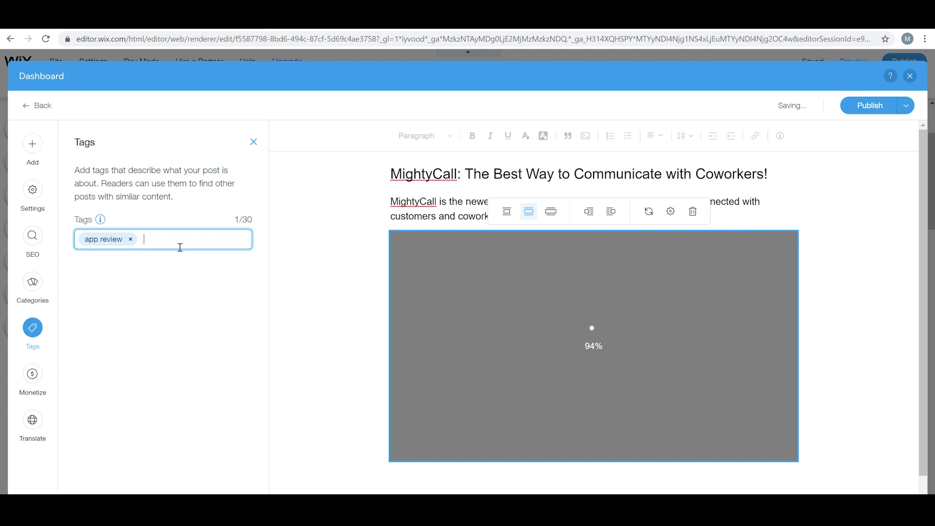
{"action": "type", "text": "appfind"}
{"action": "key", "text": "Return"}
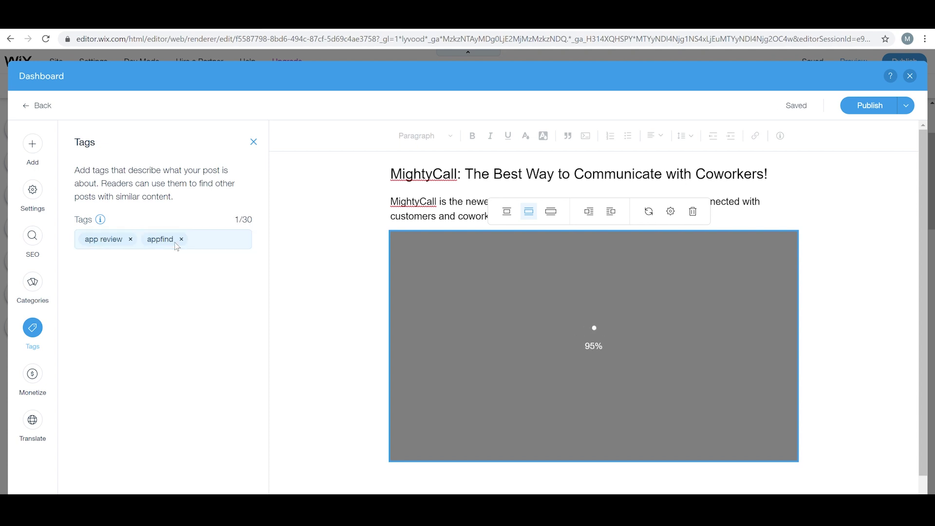
- Review the post's SEO and social sharing settings, then start a new category
{"action": "left_click", "coordinate": [35, 233]}
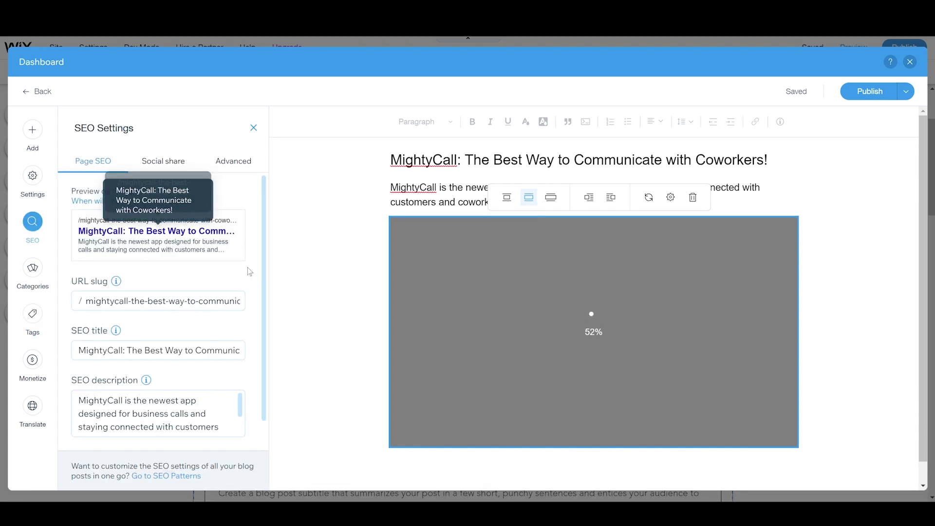
{"action": "scroll", "coordinate": [252, 286], "scroll_direction": "down", "scroll_amount": 1}
{"action": "scroll", "coordinate": [263, 304], "scroll_direction": "up", "scroll_amount": 1}
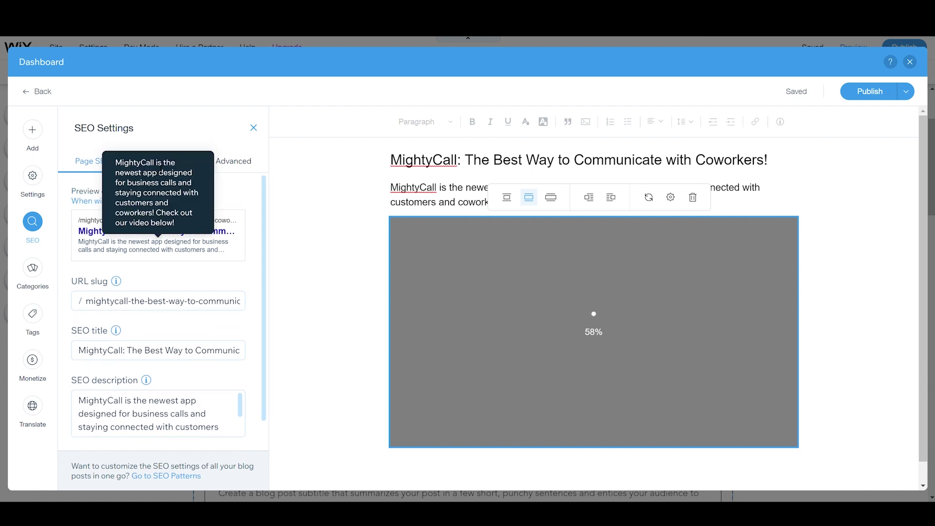
{"action": "left_click", "coordinate": [177, 162]}
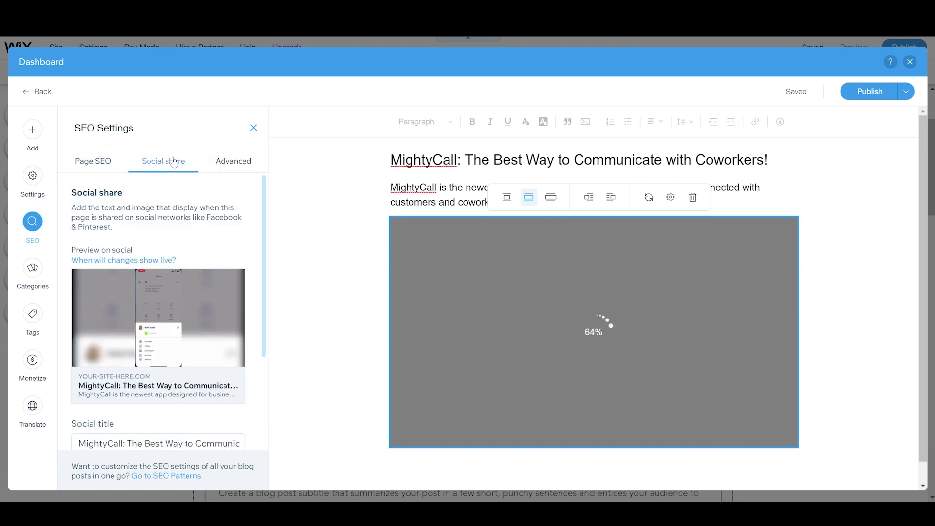
{"action": "left_click", "coordinate": [33, 268]}
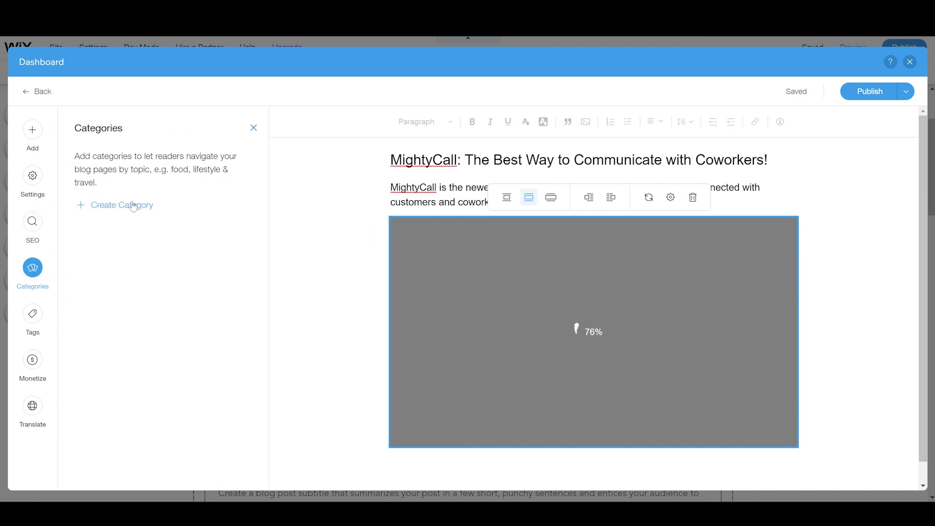
{"action": "left_click", "coordinate": [138, 209]}
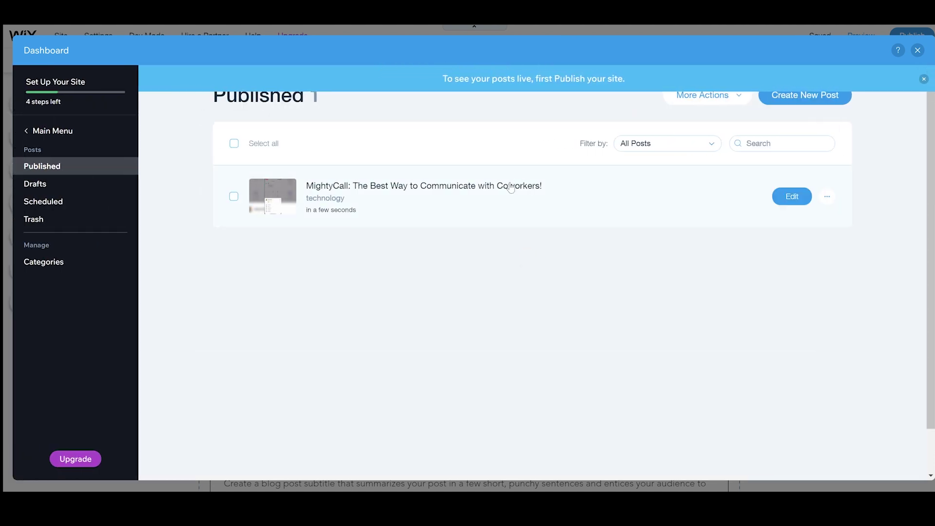
- Reopen the published MightyCall post for editing
{"action": "left_click", "coordinate": [789, 197]}
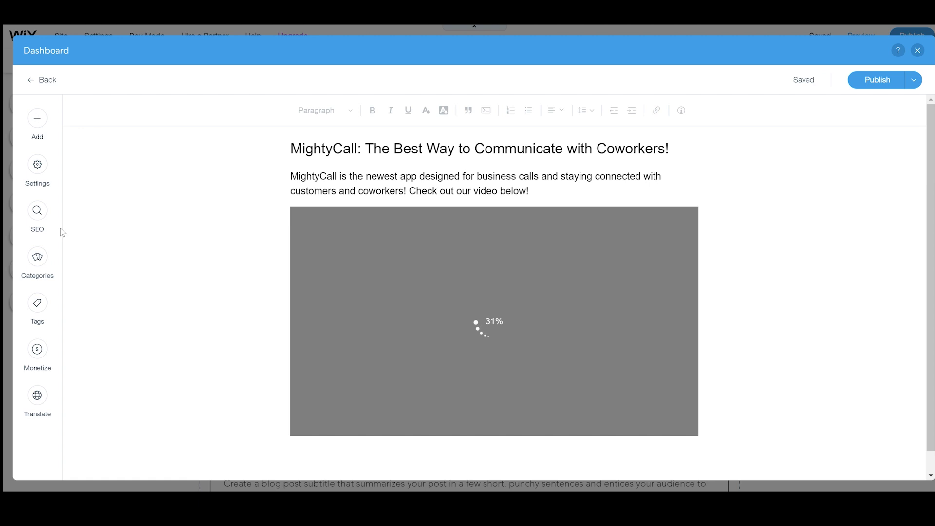
{"action": "left_click", "coordinate": [38, 120]}
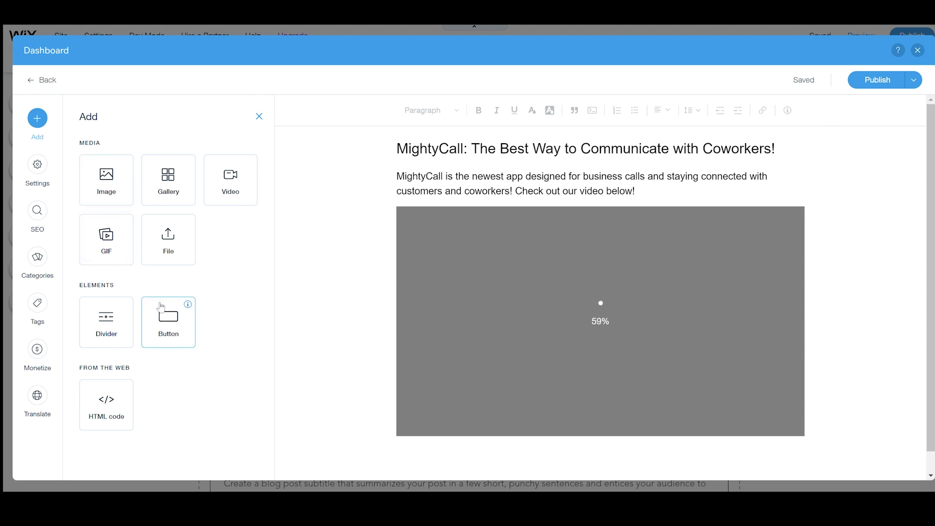
{"action": "left_click", "coordinate": [170, 331]}
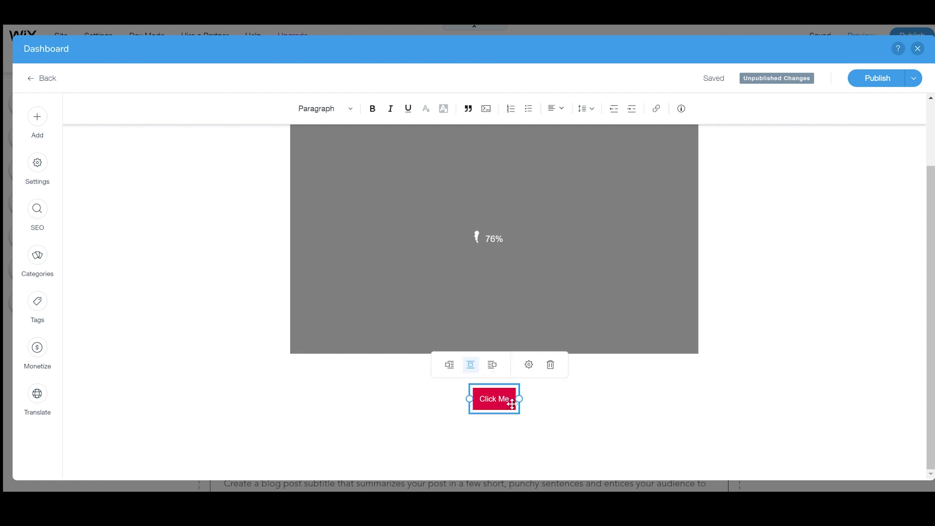
{"action": "key", "text": "Delete"}
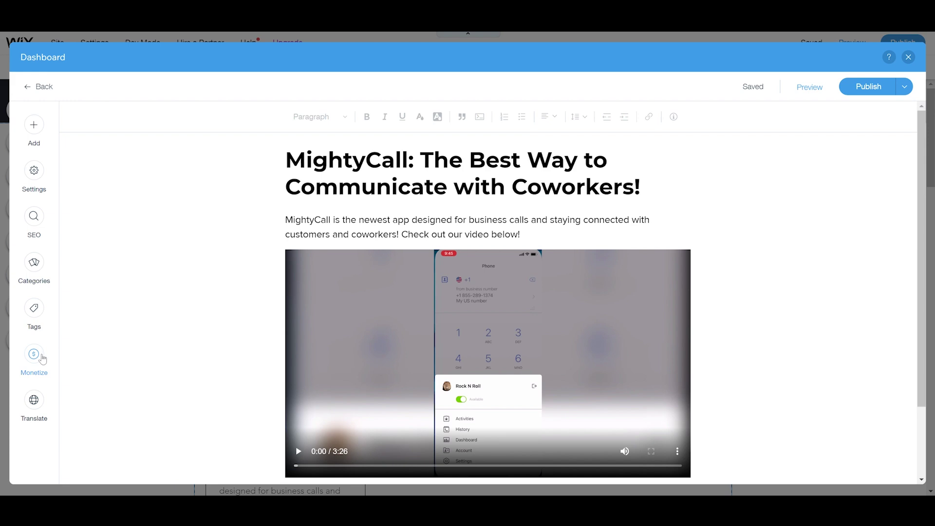
{"action": "left_click", "coordinate": [33, 355]}
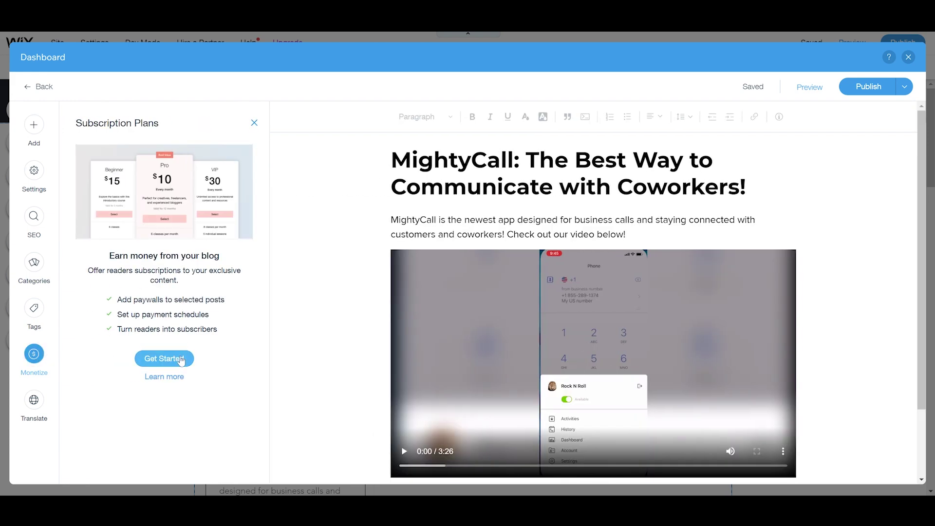
- Start a new subscription plan, Premium Membership, priced $5 per month
{"action": "left_click", "coordinate": [182, 359]}
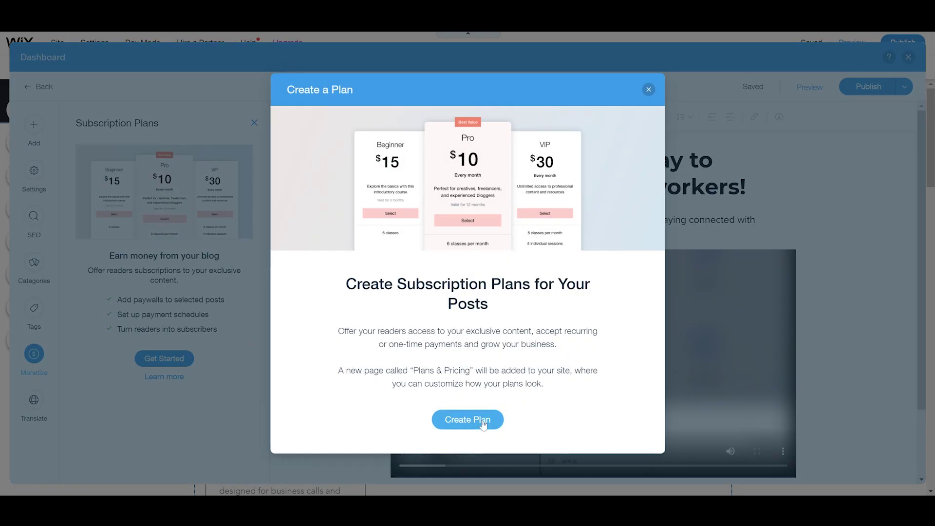
{"action": "left_click", "coordinate": [476, 419]}
{"action": "scroll", "coordinate": [448, 267], "scroll_direction": "down", "scroll_amount": 2}
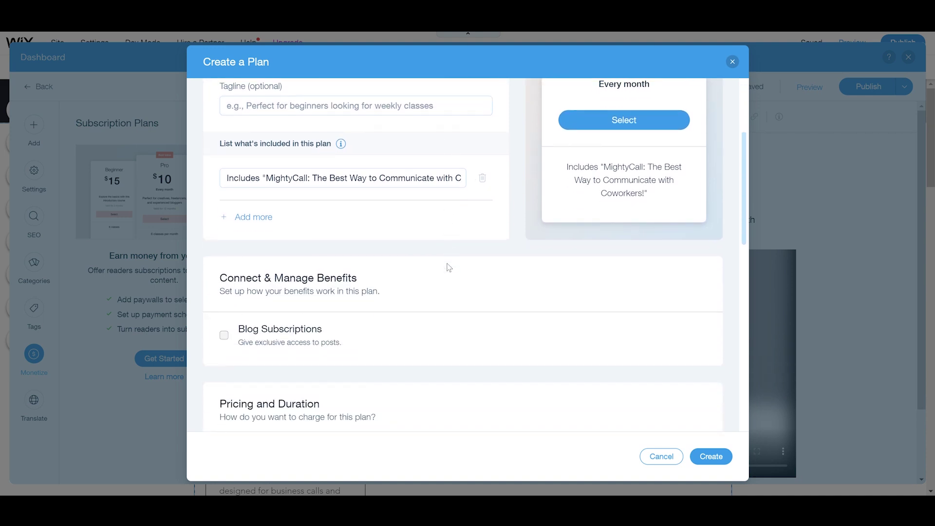
{"action": "scroll", "coordinate": [448, 267], "scroll_direction": "down", "scroll_amount": 1}
{"action": "scroll", "coordinate": [448, 268], "scroll_direction": "down", "scroll_amount": 2}
{"action": "scroll", "coordinate": [448, 268], "scroll_direction": "up", "scroll_amount": 2}
{"action": "scroll", "coordinate": [410, 242], "scroll_direction": "up", "scroll_amount": 3}
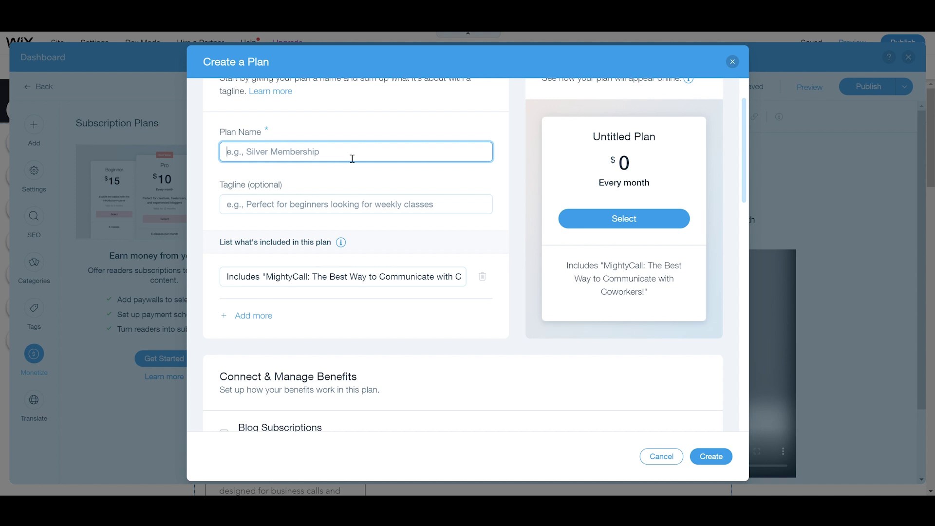
{"action": "type", "text": "Premiu"}
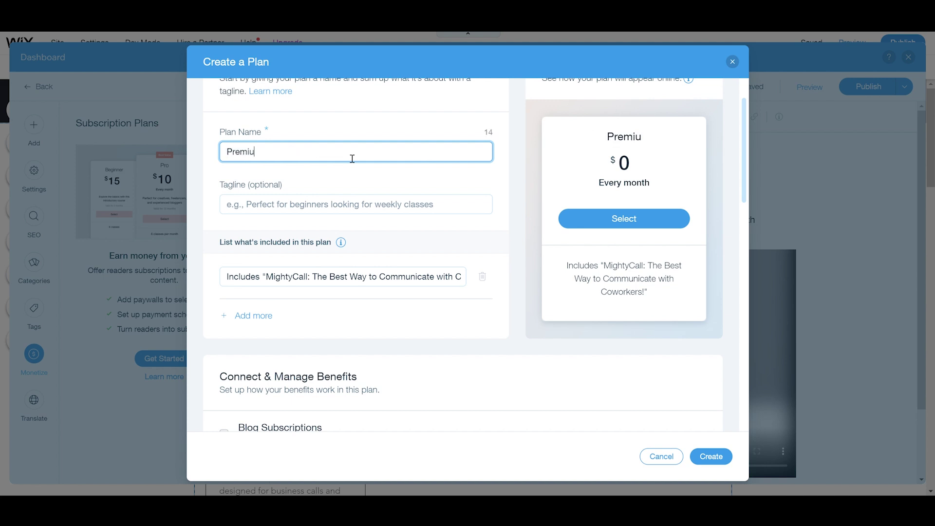
{"action": "type", "text": "m Membership"}
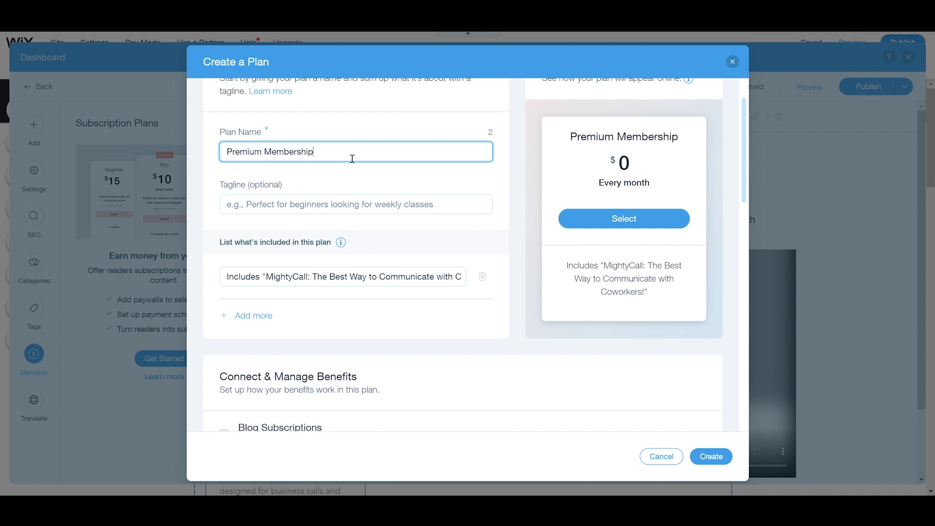
{"action": "scroll", "coordinate": [455, 268], "scroll_direction": "down", "scroll_amount": 3}
{"action": "scroll", "coordinate": [455, 272], "scroll_direction": "down", "scroll_amount": 3}
{"action": "scroll", "coordinate": [457, 274], "scroll_direction": "down", "scroll_amount": 3}
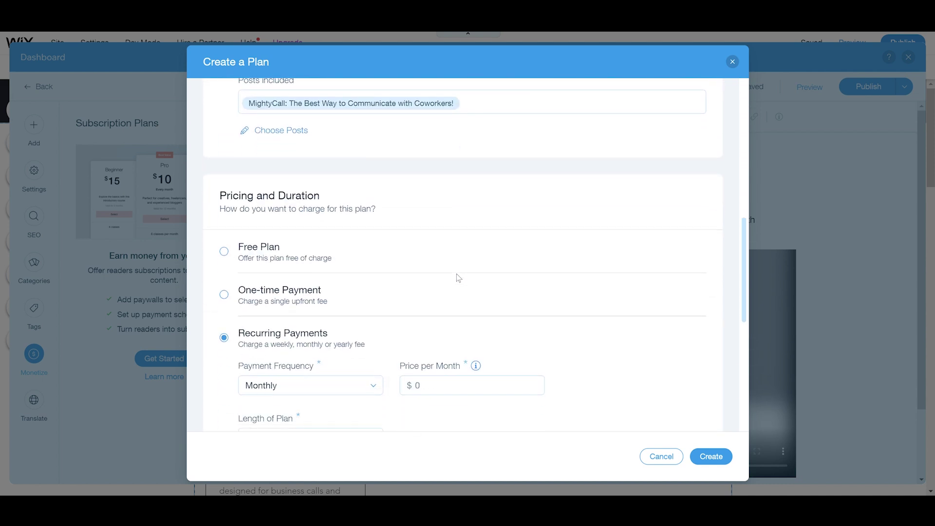
{"action": "scroll", "coordinate": [457, 275], "scroll_direction": "down", "scroll_amount": 1}
{"action": "scroll", "coordinate": [468, 271], "scroll_direction": "down", "scroll_amount": 2}
{"action": "scroll", "coordinate": [446, 264], "scroll_direction": "down", "scroll_amount": 1}
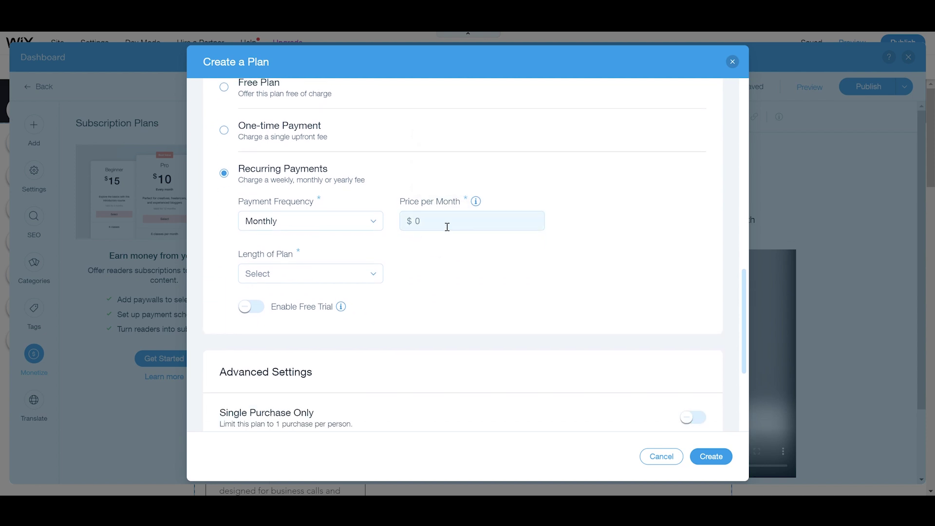
{"action": "left_click", "coordinate": [447, 222]}
{"action": "type", "text": "5"}
- Make the plan last 6 months with a 30-day free trial
{"action": "left_click", "coordinate": [365, 273]}
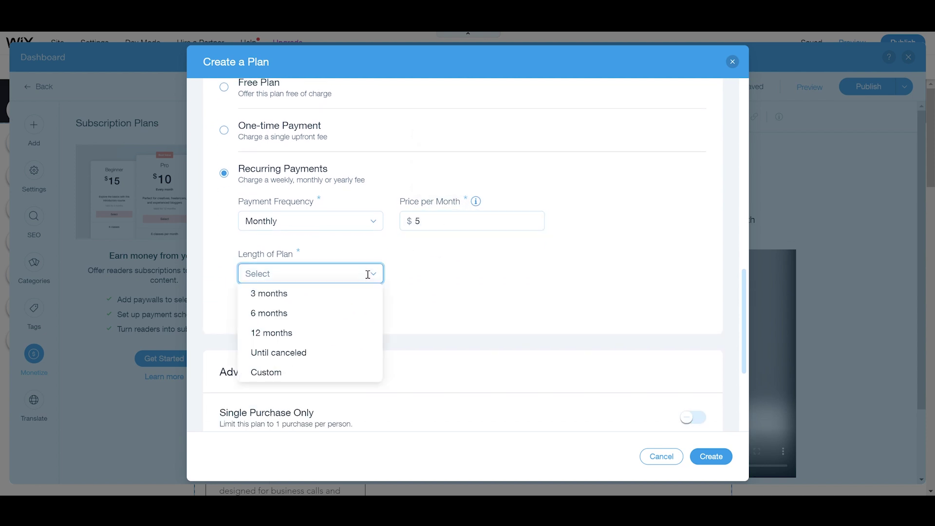
{"action": "left_click", "coordinate": [303, 313]}
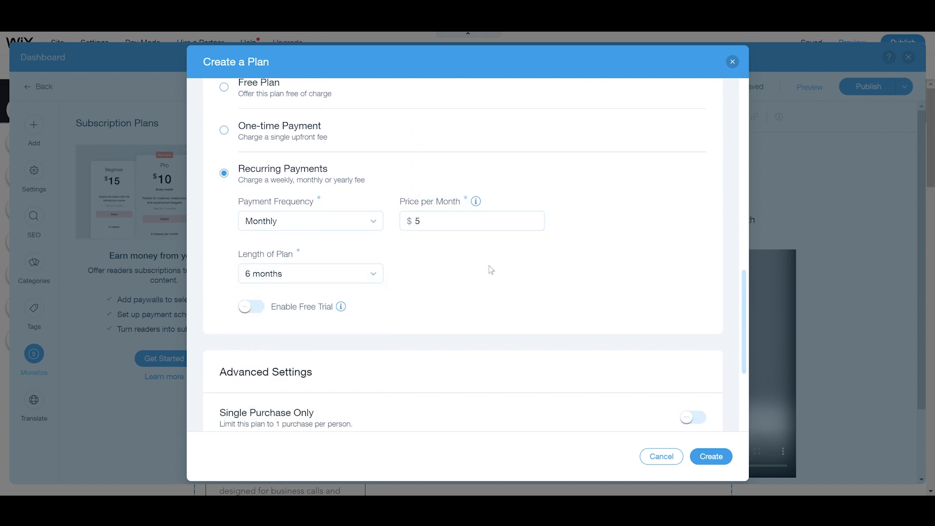
{"action": "scroll", "coordinate": [489, 269], "scroll_direction": "down", "scroll_amount": 1}
{"action": "left_click", "coordinate": [253, 251]}
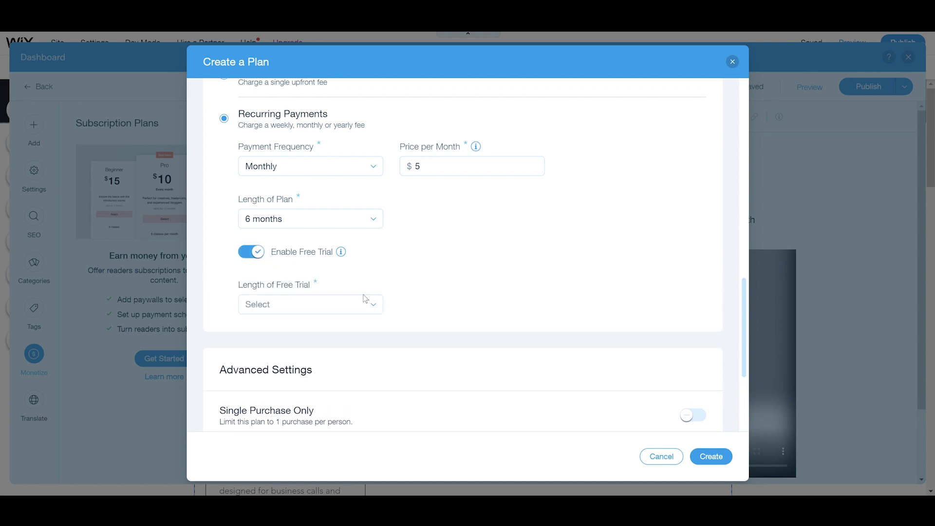
{"action": "scroll", "coordinate": [364, 299], "scroll_direction": "down", "scroll_amount": 2}
{"action": "left_click", "coordinate": [343, 194]}
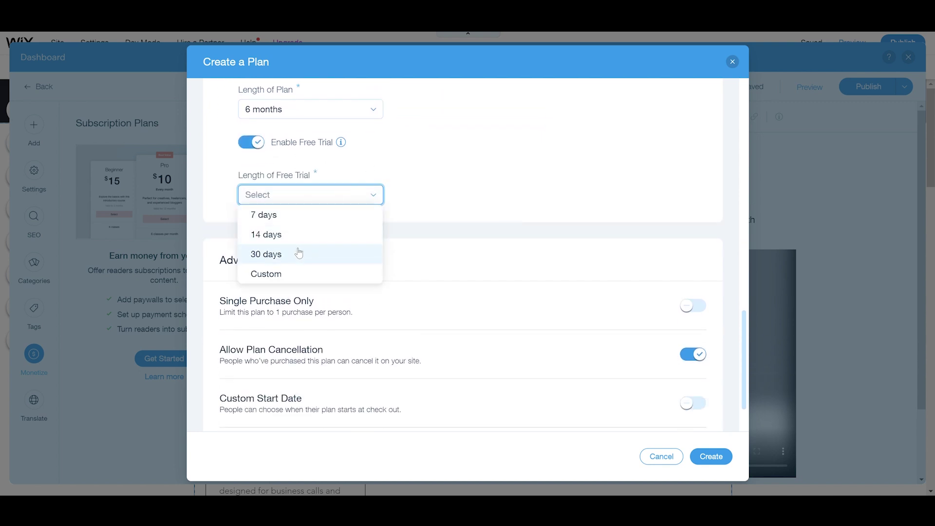
{"action": "left_click", "coordinate": [299, 253]}
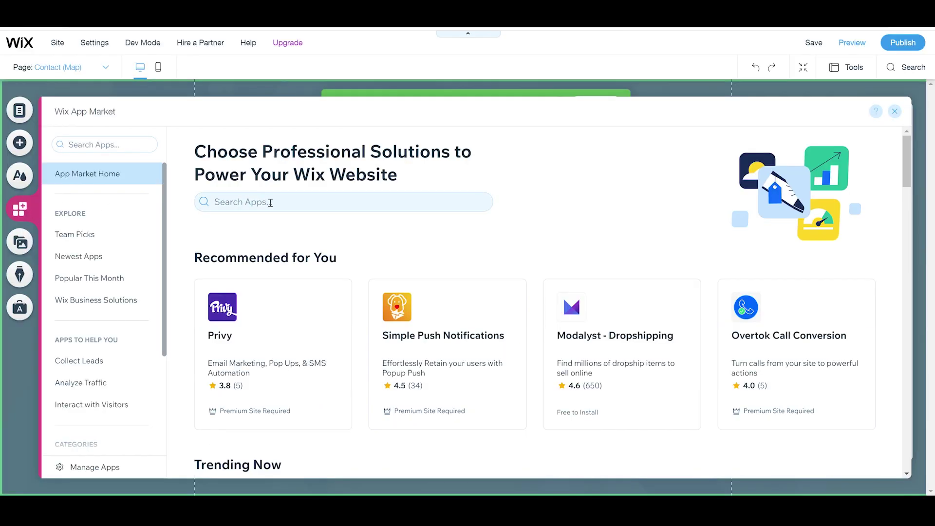
- Search the App Market for 'banner' and place Google AdSense at the hero's left side
{"action": "left_click", "coordinate": [272, 203]}
{"action": "type", "text": "banner"}
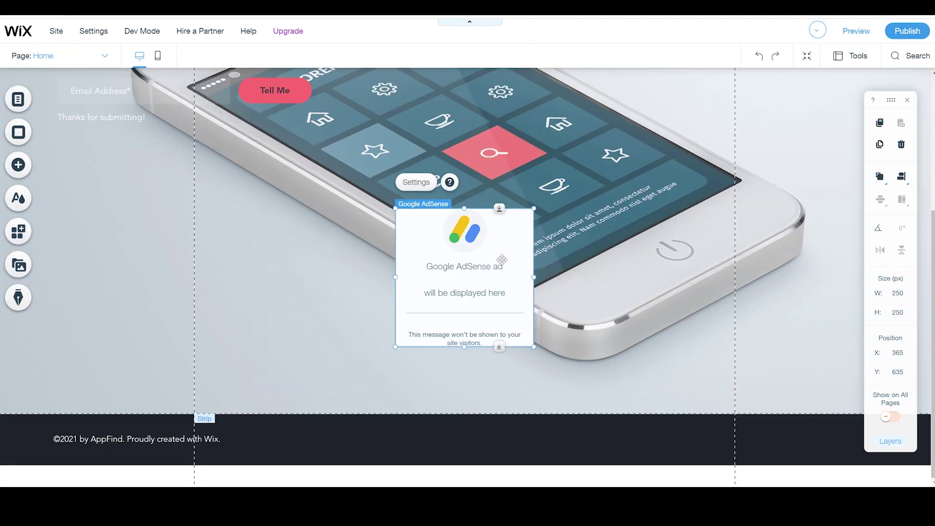
{"action": "left_click_drag", "start_coordinate": [502, 260], "coordinate": [157, 275]}
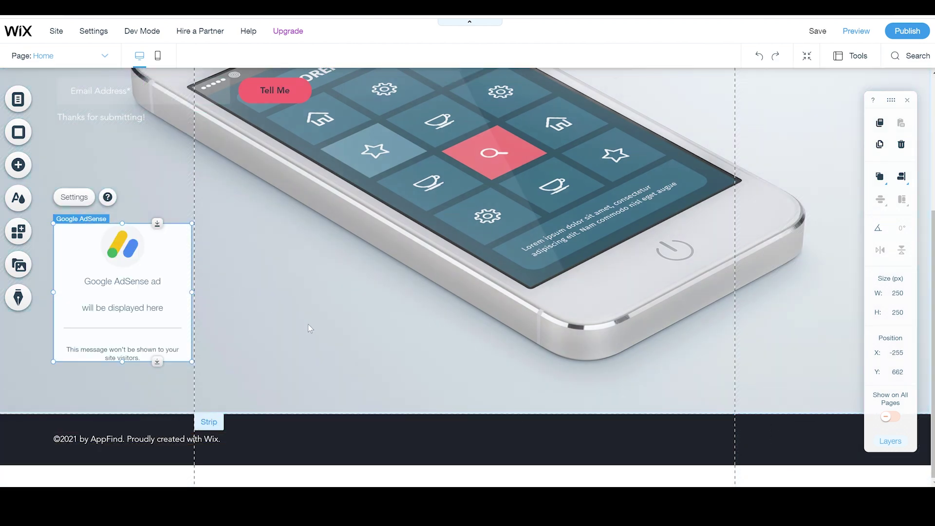
{"action": "scroll", "coordinate": [314, 330], "scroll_direction": "up", "scroll_amount": 2}
{"action": "scroll", "coordinate": [314, 333], "scroll_direction": "up", "scroll_amount": 1}
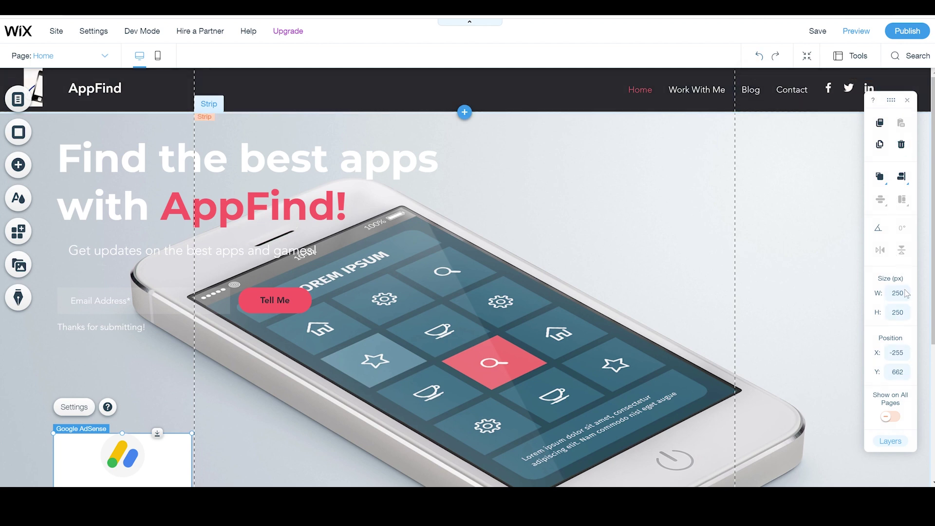
- Publish the site so it goes live
{"action": "left_click", "coordinate": [915, 32]}
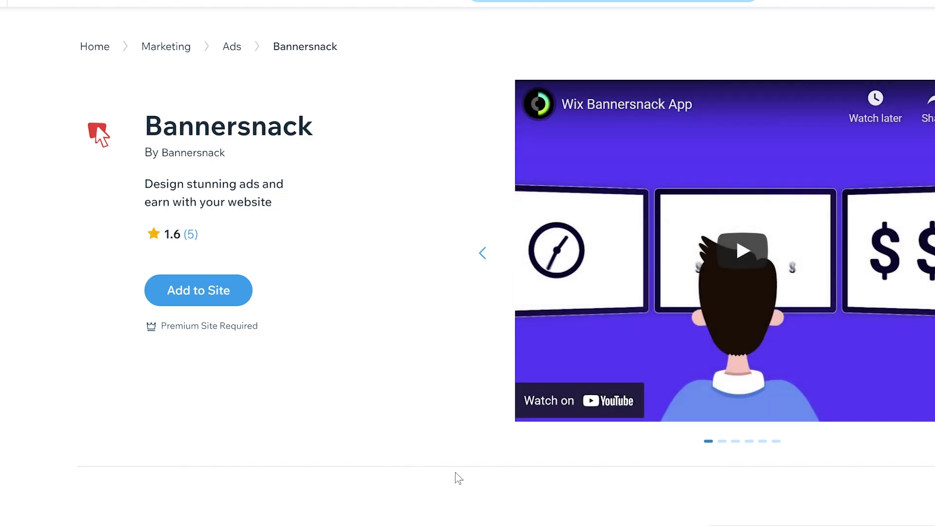
{"action": "scroll", "coordinate": [438, 357], "scroll_direction": "down", "scroll_amount": 1}
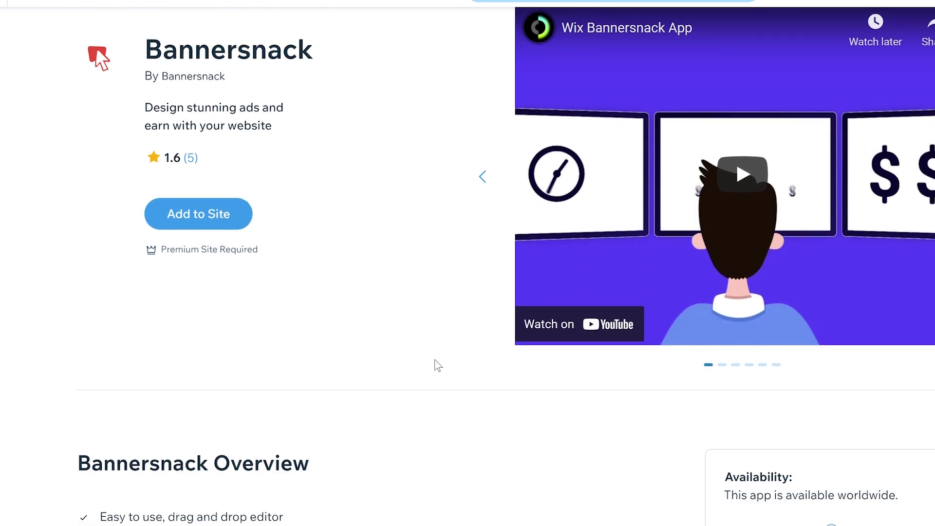
{"action": "scroll", "coordinate": [434, 358], "scroll_direction": "down", "scroll_amount": 2}
{"action": "scroll", "coordinate": [439, 372], "scroll_direction": "down", "scroll_amount": 3}
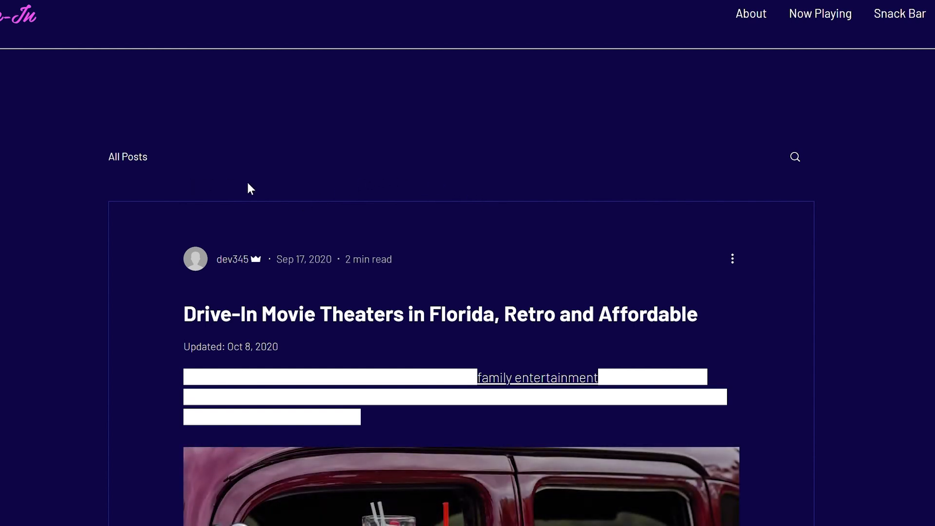
{"action": "scroll", "coordinate": [289, 189], "scroll_direction": "down", "scroll_amount": 3}
{"action": "scroll", "coordinate": [290, 189], "scroll_direction": "down", "scroll_amount": 3}
{"action": "scroll", "coordinate": [294, 185], "scroll_direction": "down", "scroll_amount": 4}
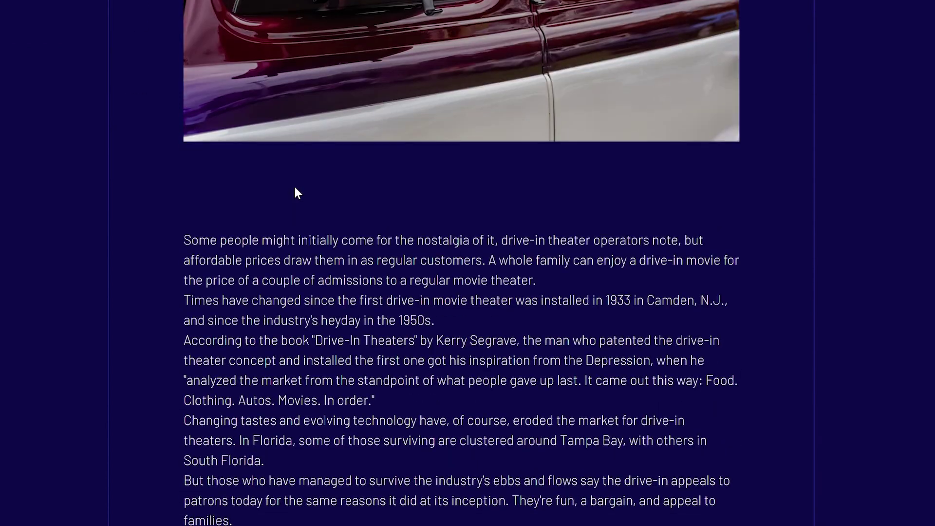
{"action": "scroll", "coordinate": [348, 216], "scroll_direction": "down", "scroll_amount": 3}
{"action": "scroll", "coordinate": [348, 216], "scroll_direction": "down", "scroll_amount": 2}
{"action": "scroll", "coordinate": [348, 216], "scroll_direction": "down", "scroll_amount": 2}
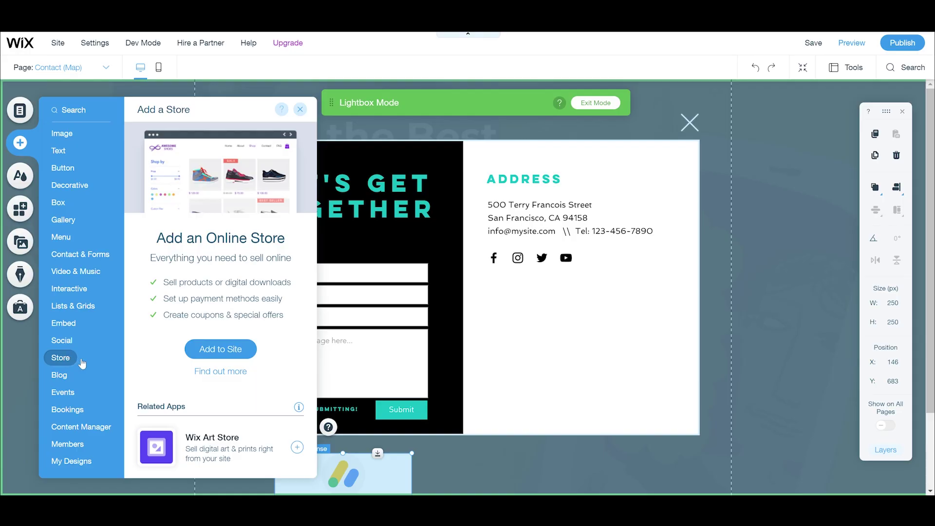
- Add Wix Stores to the site and dismiss the eCommerce introduction
{"action": "left_click", "coordinate": [211, 347]}
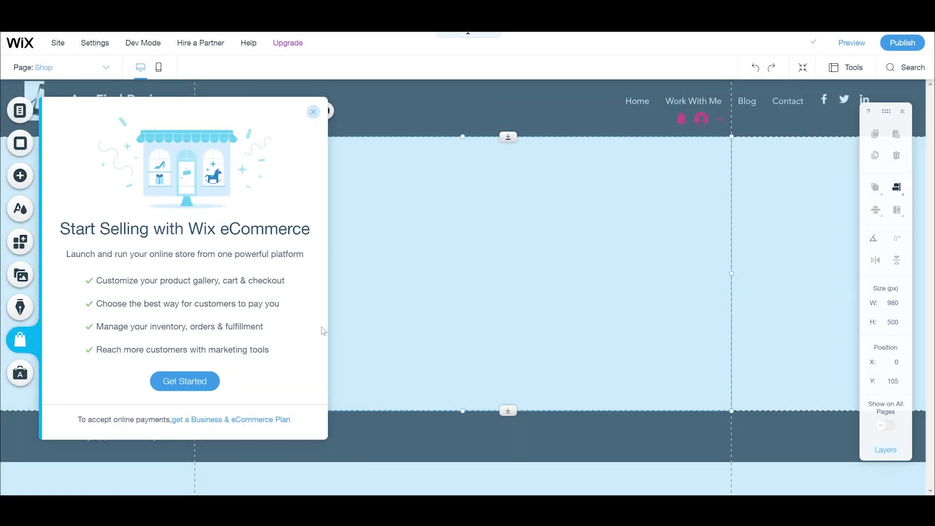
{"action": "left_click", "coordinate": [315, 114]}
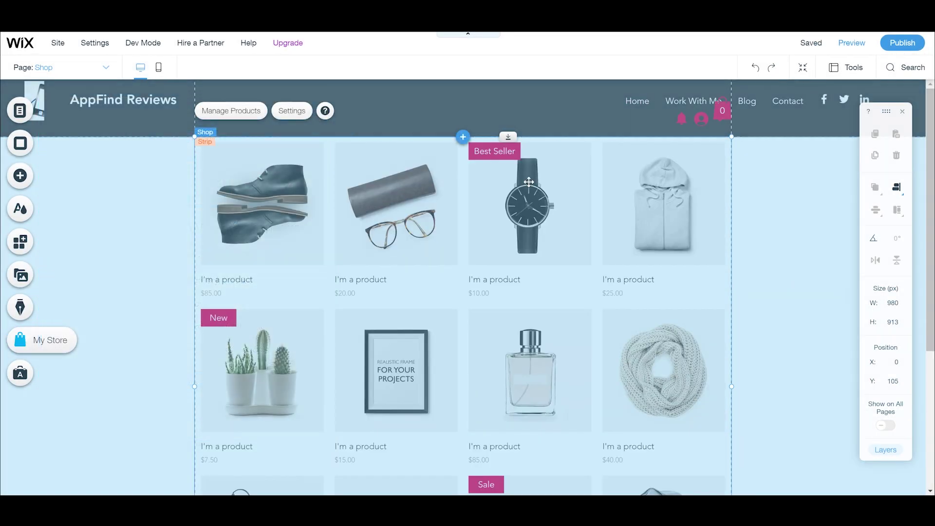
{"action": "scroll", "coordinate": [738, 276], "scroll_direction": "down", "scroll_amount": 1}
{"action": "scroll", "coordinate": [738, 280], "scroll_direction": "down", "scroll_amount": 2}
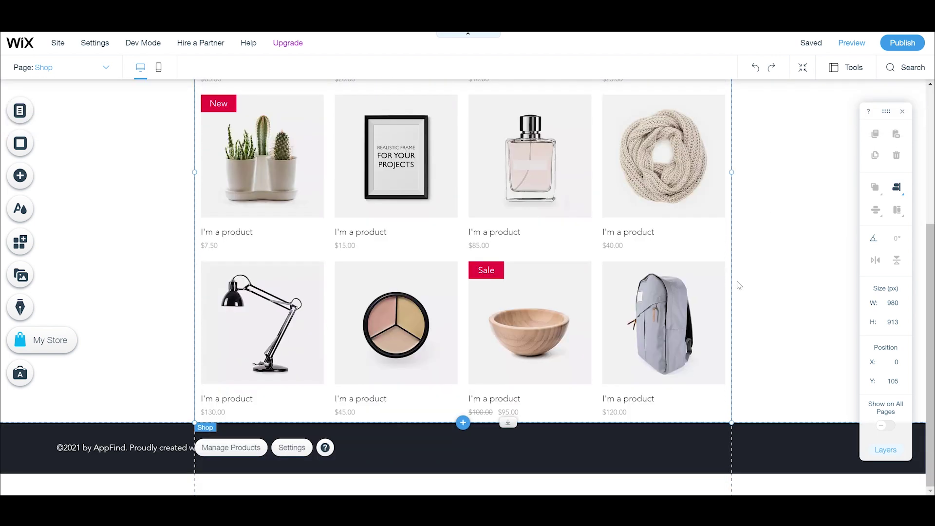
{"action": "scroll", "coordinate": [737, 282], "scroll_direction": "up", "scroll_amount": 2}
{"action": "scroll", "coordinate": [738, 282], "scroll_direction": "up", "scroll_amount": 2}
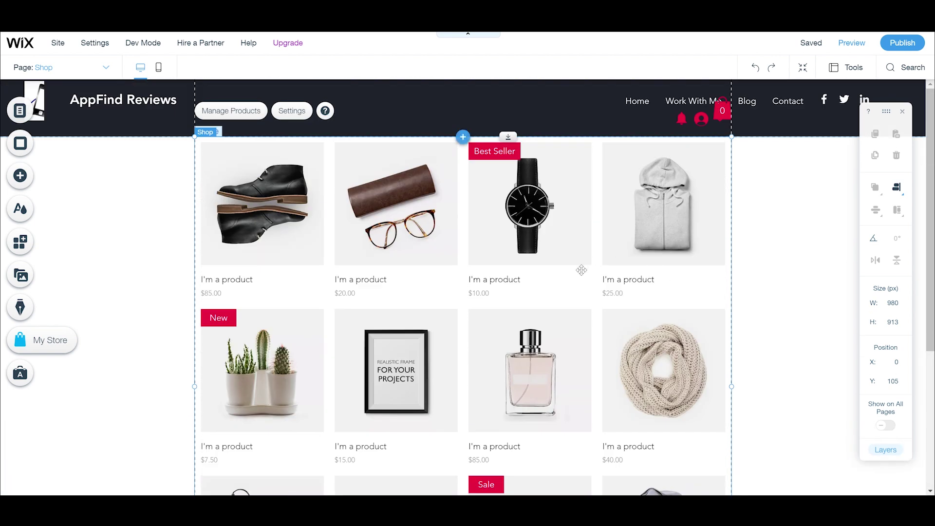
{"action": "scroll", "coordinate": [495, 287], "scroll_direction": "down", "scroll_amount": 1}
{"action": "scroll", "coordinate": [495, 287], "scroll_direction": "down", "scroll_amount": 2}
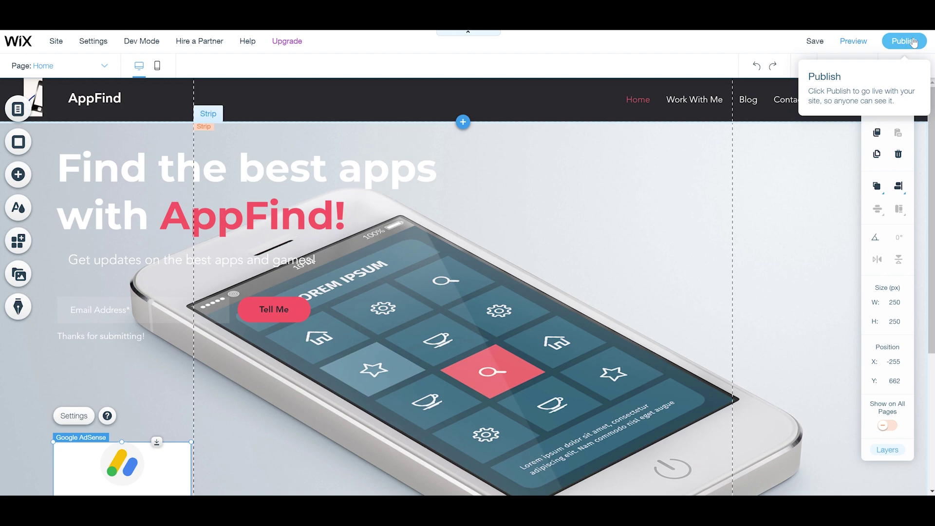
- Publish the site and dismiss the Congratulations confirmation
{"action": "left_click", "coordinate": [913, 42]}
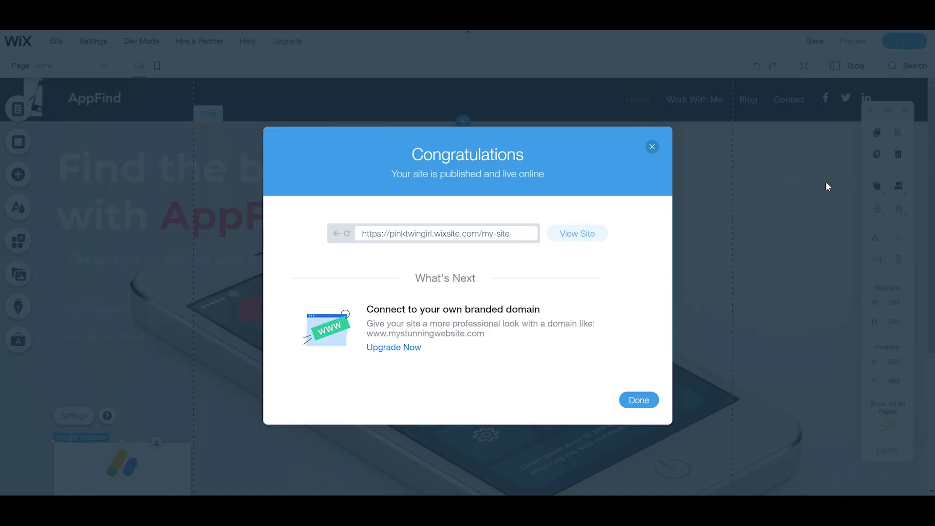
{"action": "left_click", "coordinate": [642, 400]}
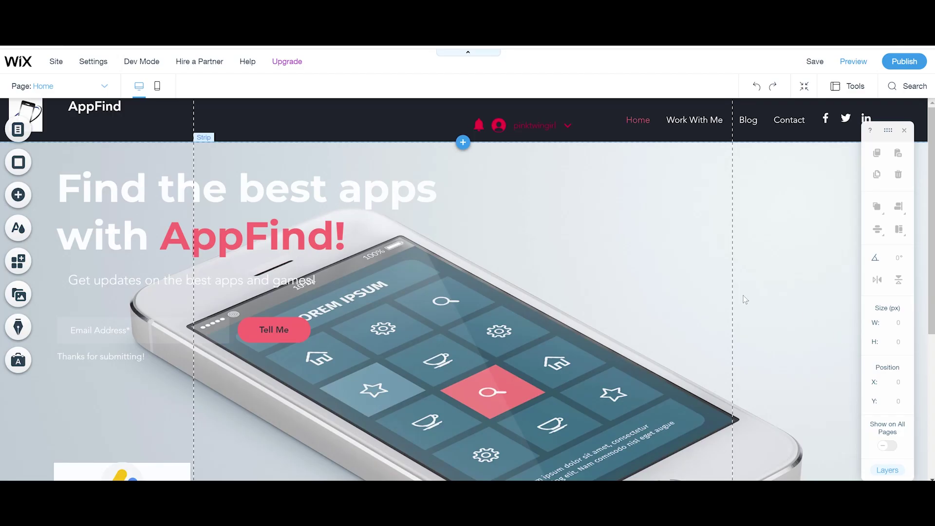
{"action": "scroll", "coordinate": [754, 311], "scroll_direction": "down", "scroll_amount": 1}
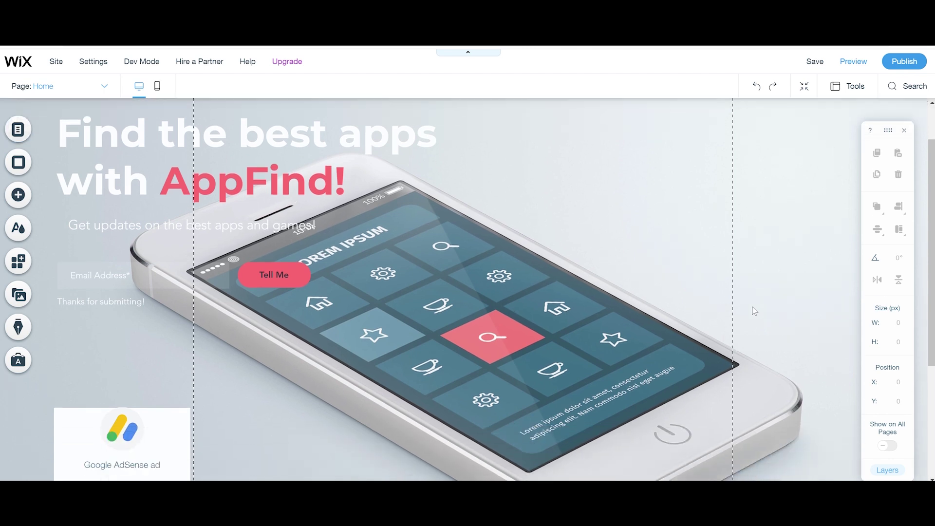
{"action": "scroll", "coordinate": [754, 311], "scroll_direction": "down", "scroll_amount": 1}
{"action": "scroll", "coordinate": [754, 315], "scroll_direction": "down", "scroll_amount": 1}
{"action": "scroll", "coordinate": [753, 317], "scroll_direction": "down", "scroll_amount": 1}
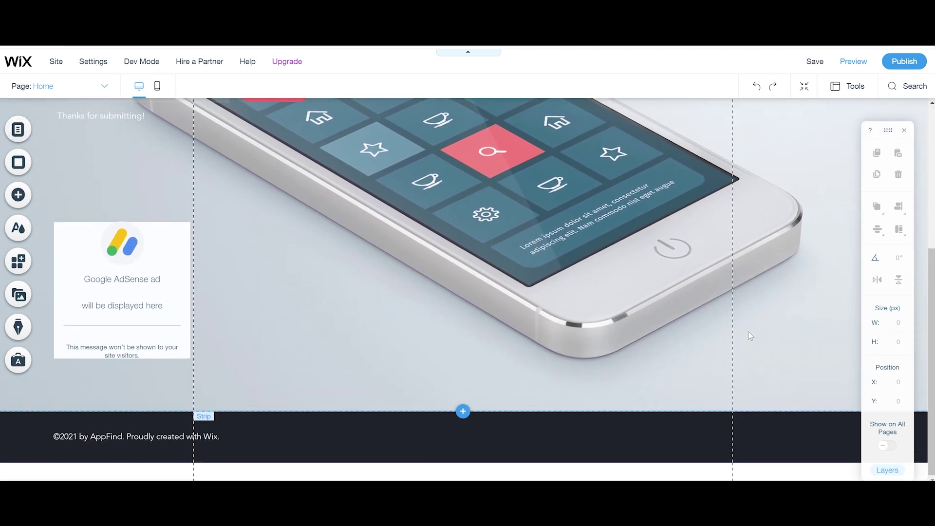
{"action": "scroll", "coordinate": [750, 326], "scroll_direction": "up", "scroll_amount": 2}
{"action": "scroll", "coordinate": [746, 334], "scroll_direction": "up", "scroll_amount": 1}
{"action": "scroll", "coordinate": [744, 338], "scroll_direction": "up", "scroll_amount": 1}
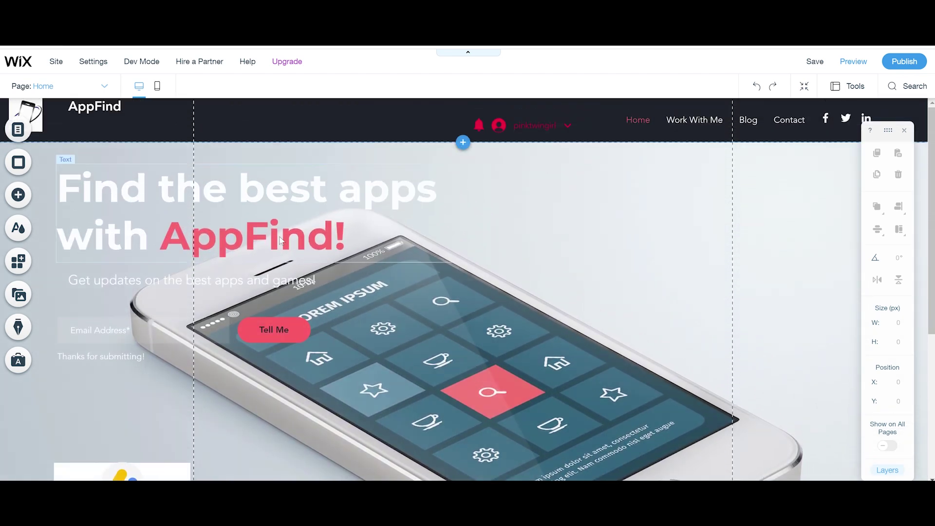
- Look over the Work With Me, Blog and Contact pages in turn
{"action": "left_click", "coordinate": [90, 87]}
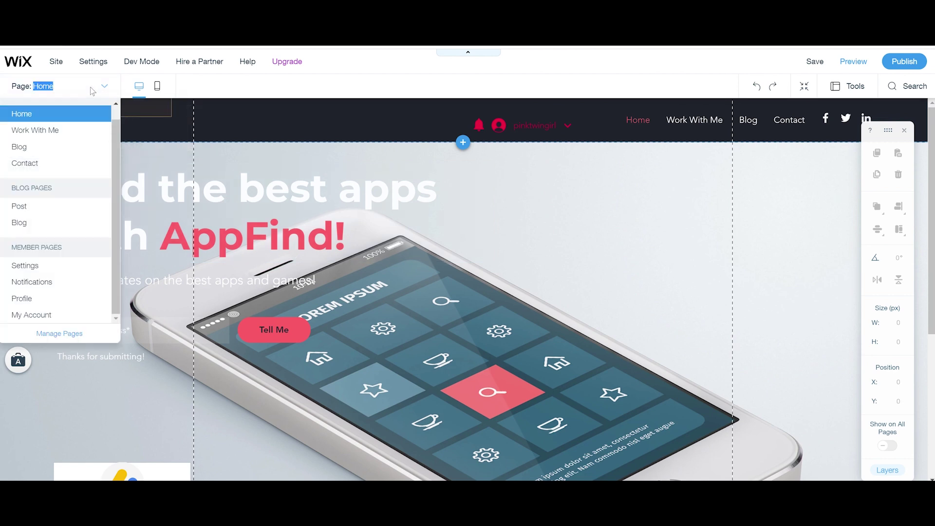
{"action": "left_click", "coordinate": [51, 130]}
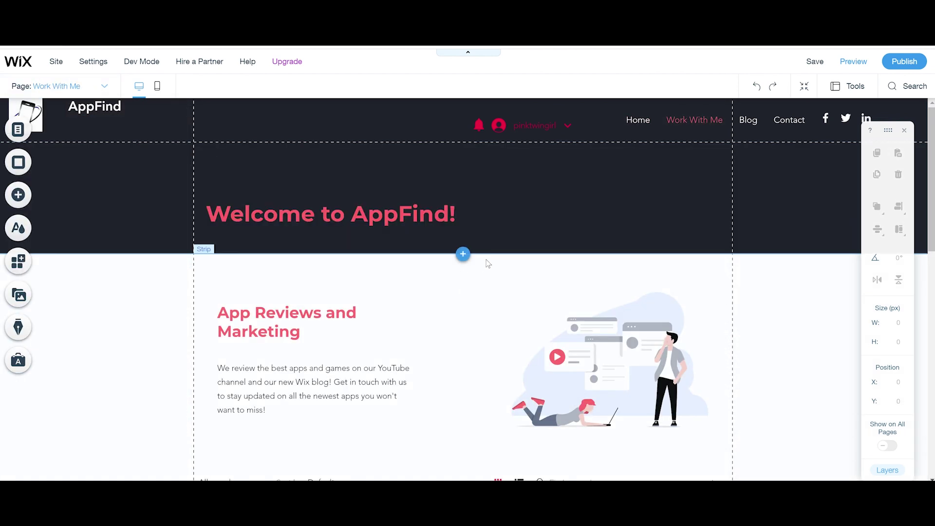
{"action": "scroll", "coordinate": [486, 261], "scroll_direction": "down", "scroll_amount": 1}
{"action": "scroll", "coordinate": [485, 262], "scroll_direction": "down", "scroll_amount": 1}
{"action": "scroll", "coordinate": [485, 261], "scroll_direction": "down", "scroll_amount": 1}
{"action": "scroll", "coordinate": [488, 266], "scroll_direction": "down", "scroll_amount": 1}
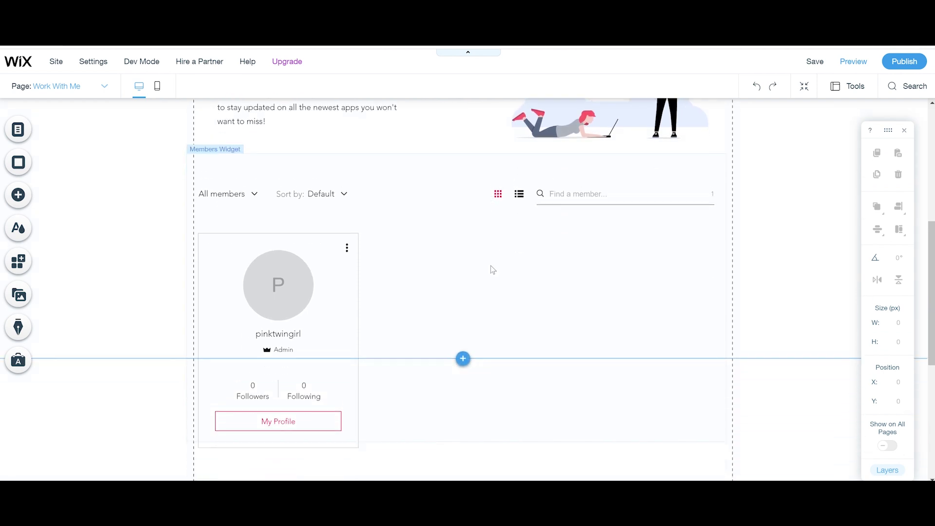
{"action": "scroll", "coordinate": [492, 270], "scroll_direction": "down", "scroll_amount": 2}
{"action": "scroll", "coordinate": [493, 272], "scroll_direction": "down", "scroll_amount": 1}
{"action": "scroll", "coordinate": [493, 271], "scroll_direction": "down", "scroll_amount": 1}
{"action": "scroll", "coordinate": [497, 276], "scroll_direction": "down", "scroll_amount": 1}
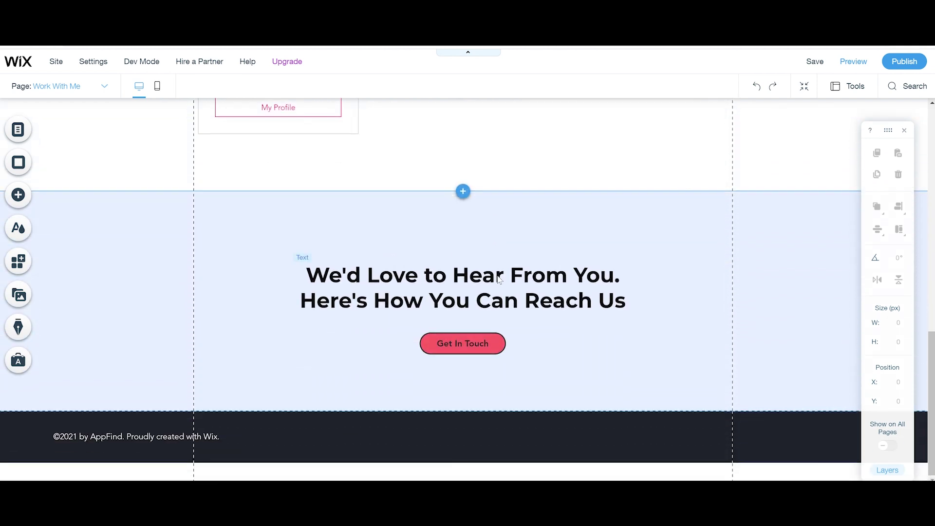
{"action": "scroll", "coordinate": [499, 277], "scroll_direction": "up", "scroll_amount": 2}
{"action": "scroll", "coordinate": [499, 276], "scroll_direction": "up", "scroll_amount": 2}
{"action": "scroll", "coordinate": [499, 278], "scroll_direction": "up", "scroll_amount": 1}
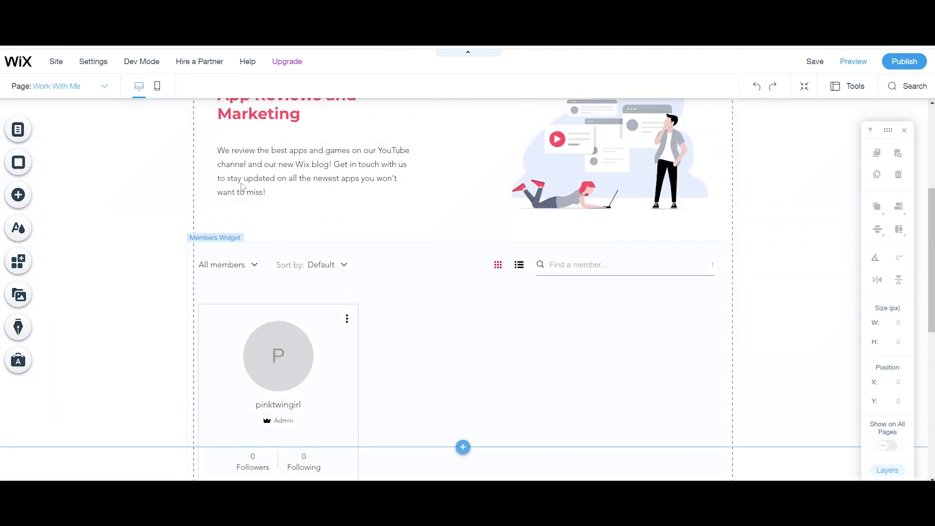
{"action": "left_click", "coordinate": [100, 88]}
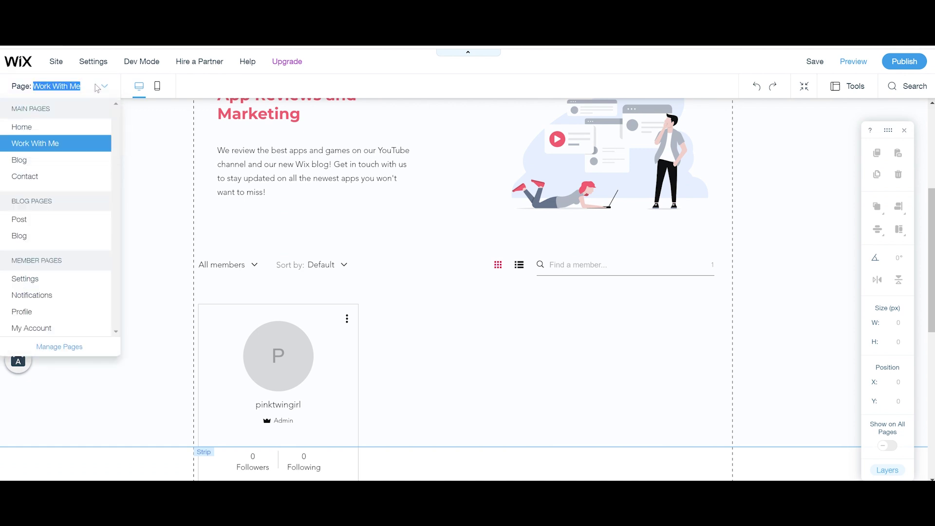
{"action": "left_click", "coordinate": [73, 158]}
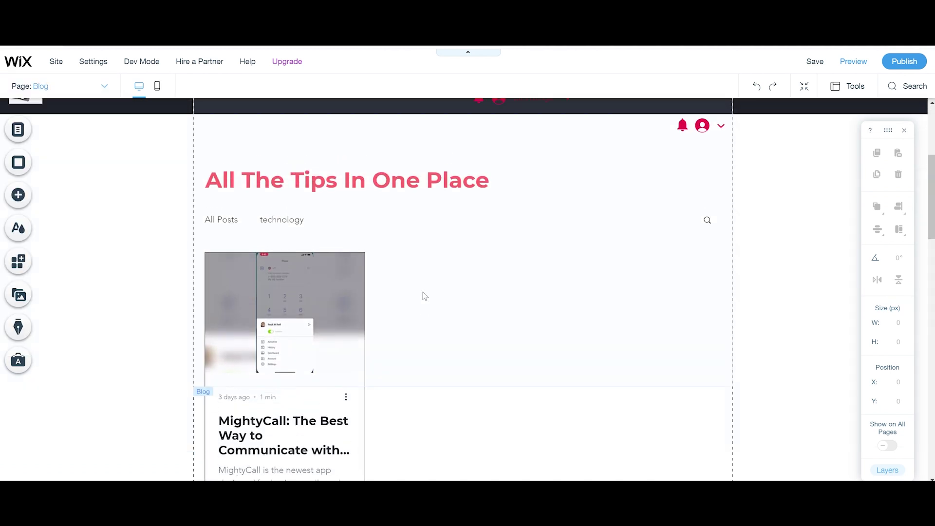
{"action": "scroll", "coordinate": [431, 292], "scroll_direction": "down", "scroll_amount": 1}
{"action": "scroll", "coordinate": [430, 292], "scroll_direction": "down", "scroll_amount": 3}
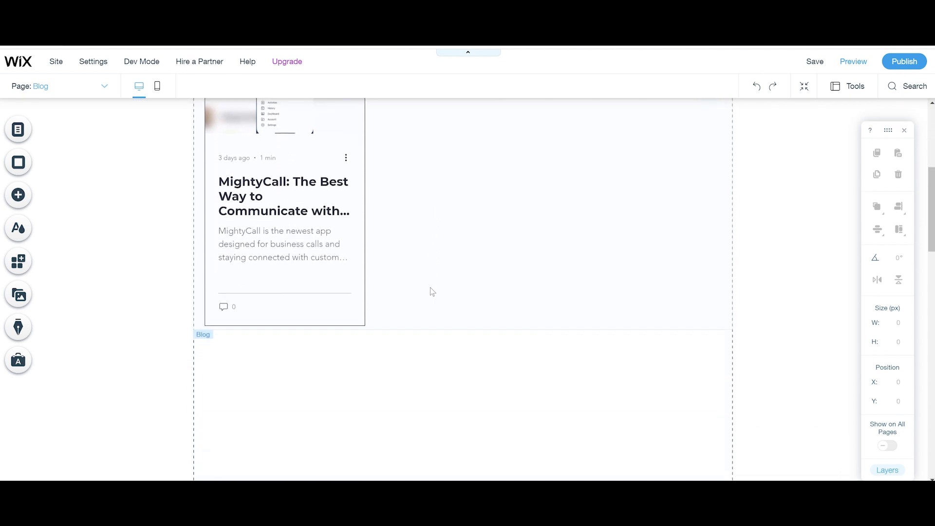
{"action": "scroll", "coordinate": [430, 292], "scroll_direction": "down", "scroll_amount": 2}
{"action": "scroll", "coordinate": [428, 292], "scroll_direction": "down", "scroll_amount": 2}
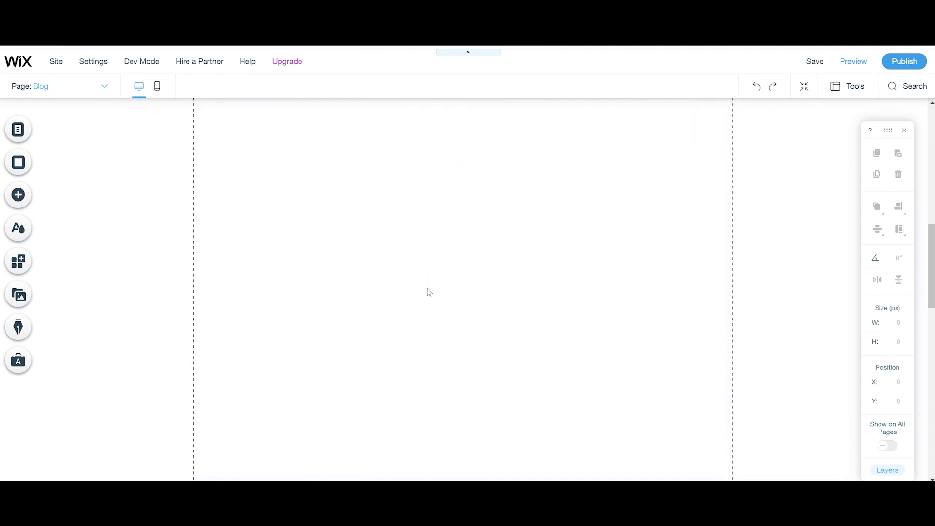
{"action": "scroll", "coordinate": [429, 293], "scroll_direction": "up", "scroll_amount": 3}
{"action": "left_click", "coordinate": [105, 87]}
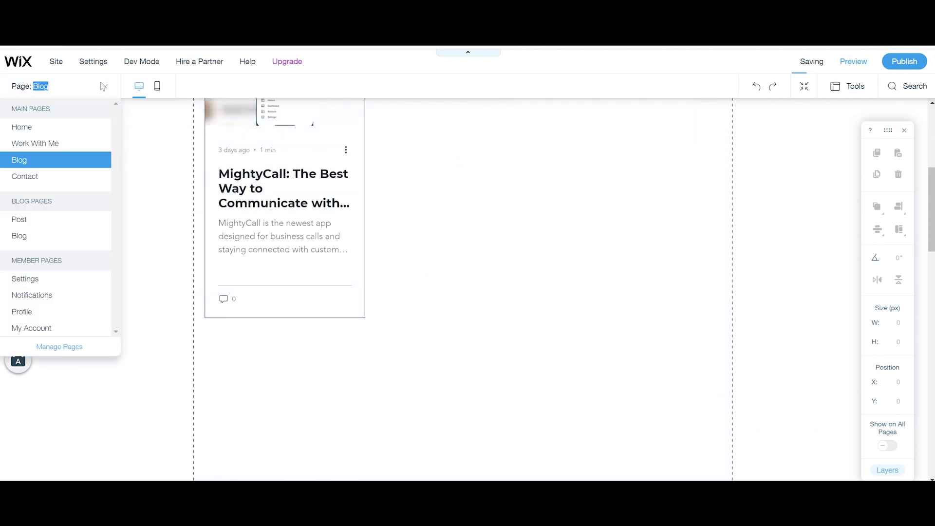
{"action": "left_click", "coordinate": [28, 175]}
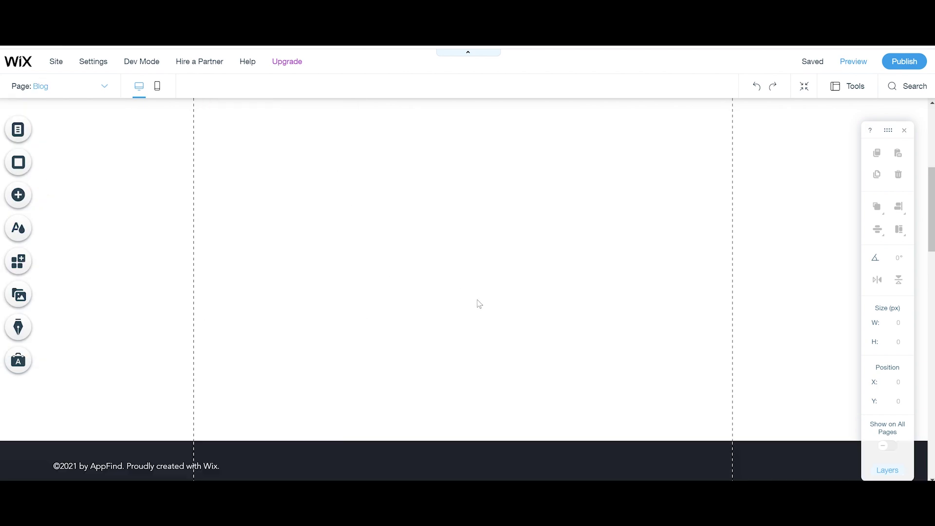
{"action": "scroll", "coordinate": [483, 307], "scroll_direction": "up", "scroll_amount": 3}
{"action": "scroll", "coordinate": [484, 313], "scroll_direction": "up", "scroll_amount": 1}
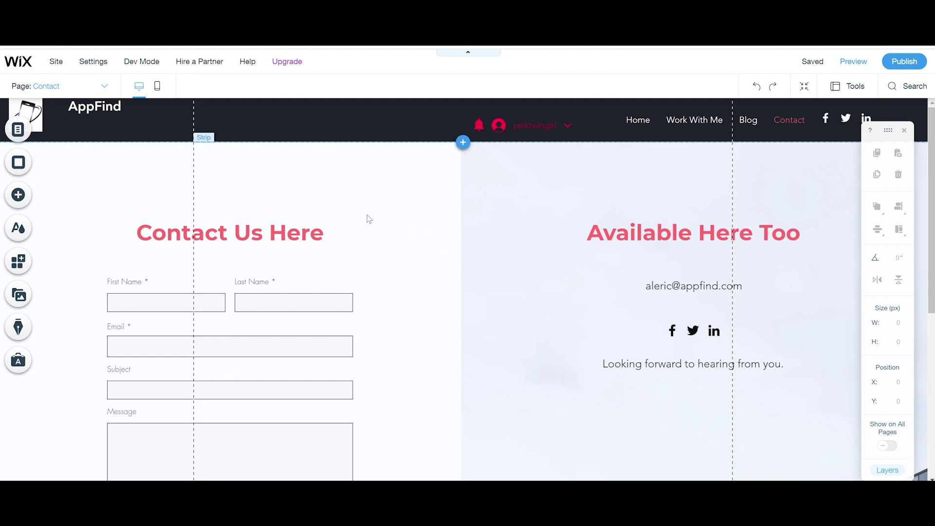
{"action": "mouse_move", "coordinate": [93, 62]}
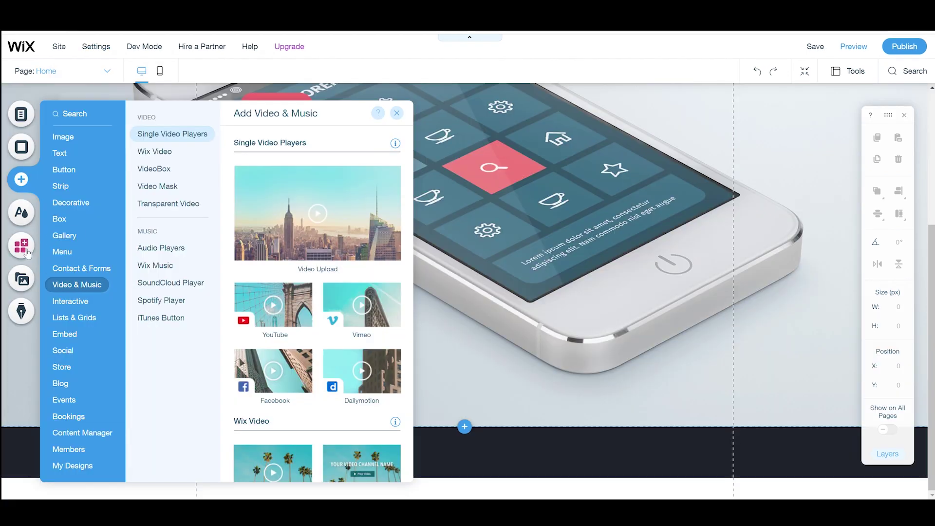
- Add the phone vector art, delete it again, and select the header's second column
{"action": "left_click", "coordinate": [24, 249]}
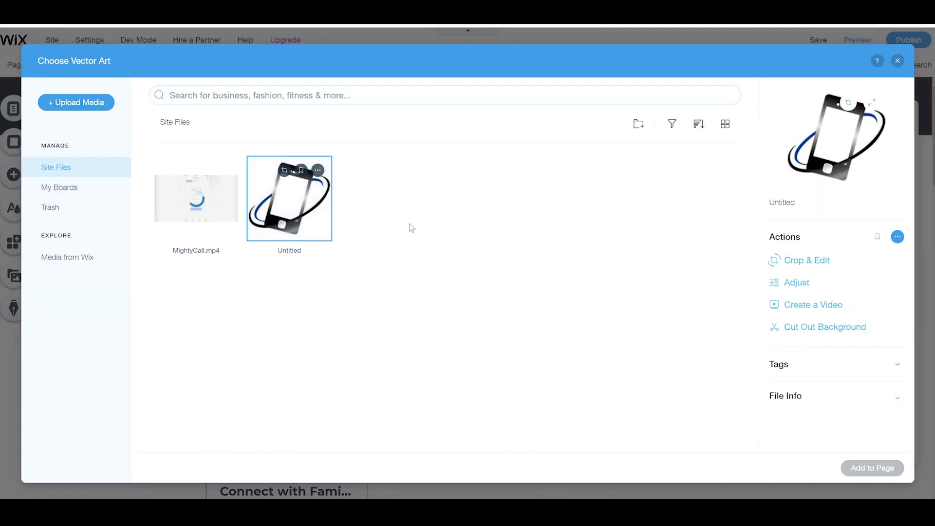
{"action": "left_click", "coordinate": [898, 61]}
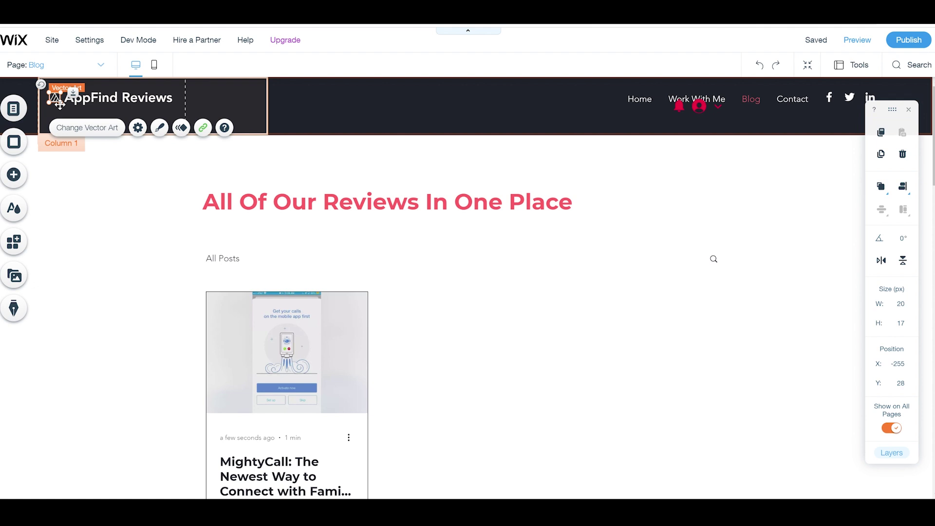
{"action": "key", "text": "Delete"}
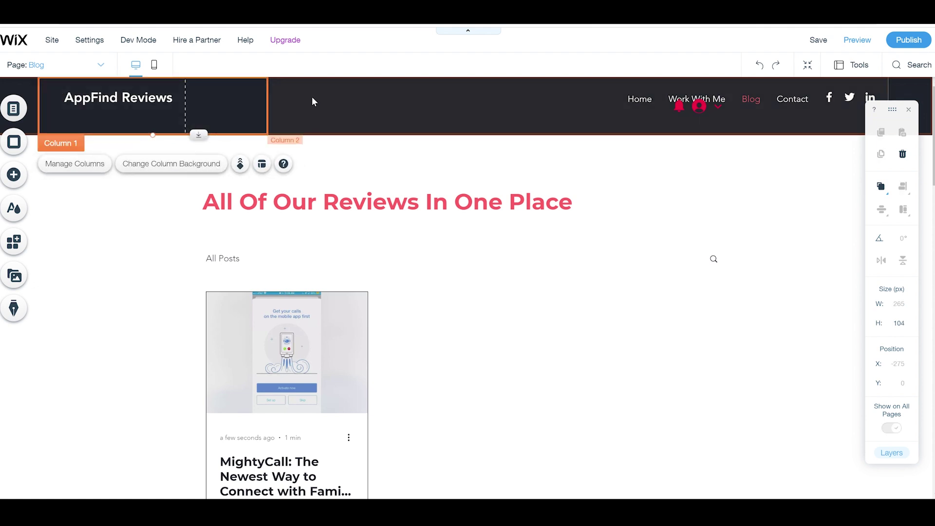
{"action": "left_click", "coordinate": [318, 103]}
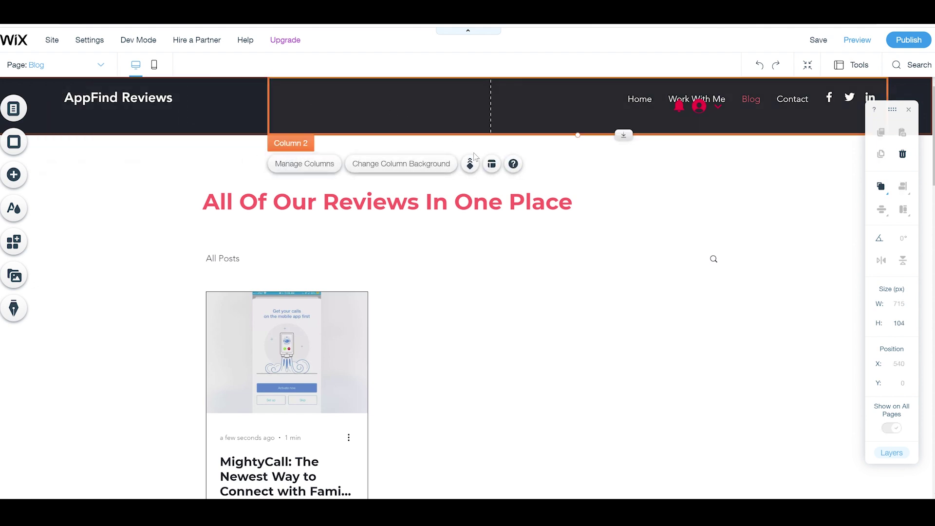